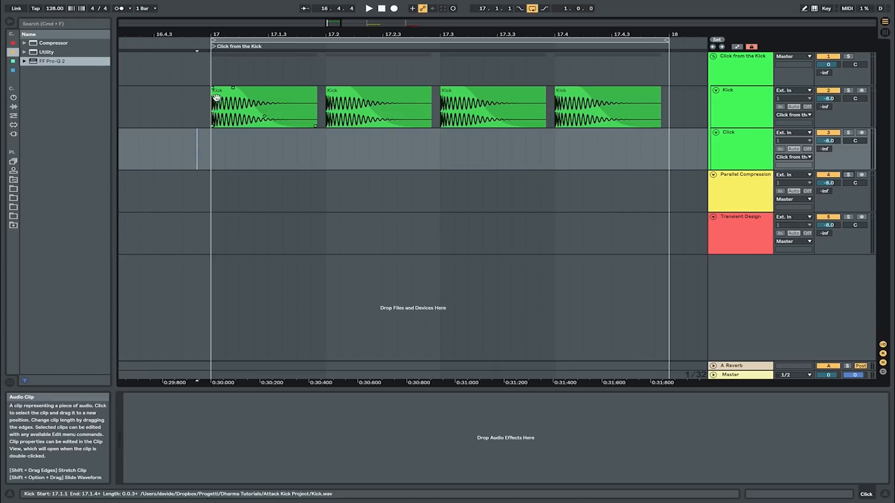
Step: Copy about the first 22 ms of the first Kick clip onto the Click track and give it a curved fade-out
{"action": "left_click_drag", "start_coordinate": [218, 33], "coordinate": [250, 80]}
{"action": "left_click_drag", "start_coordinate": [192, 187], "coordinate": [273, 192]}
{"action": "left_click_drag", "start_coordinate": [205, 280], "coordinate": [193, 275]}
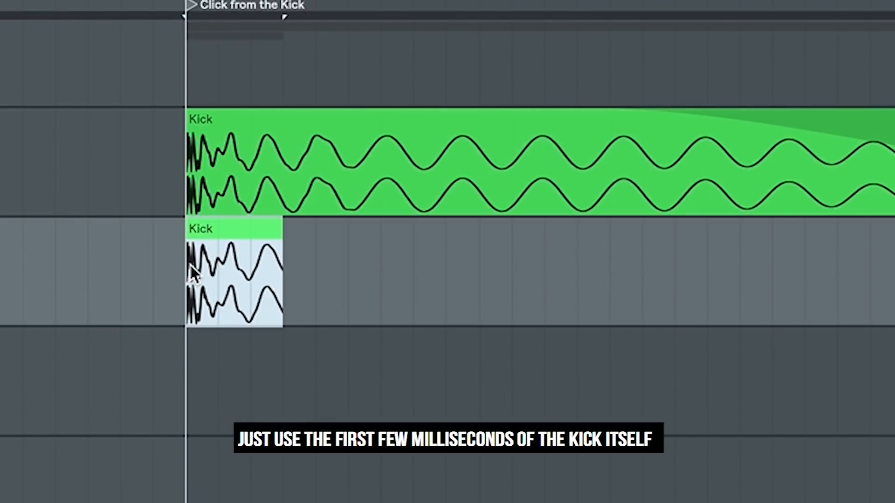
{"action": "left_click_drag", "start_coordinate": [277, 222], "coordinate": [213, 223]}
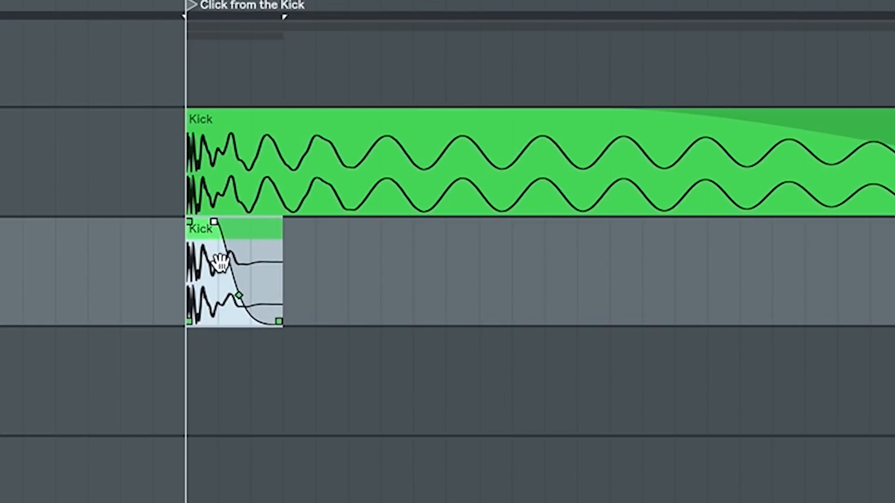
{"action": "left_click_drag", "start_coordinate": [235, 291], "coordinate": [244, 276]}
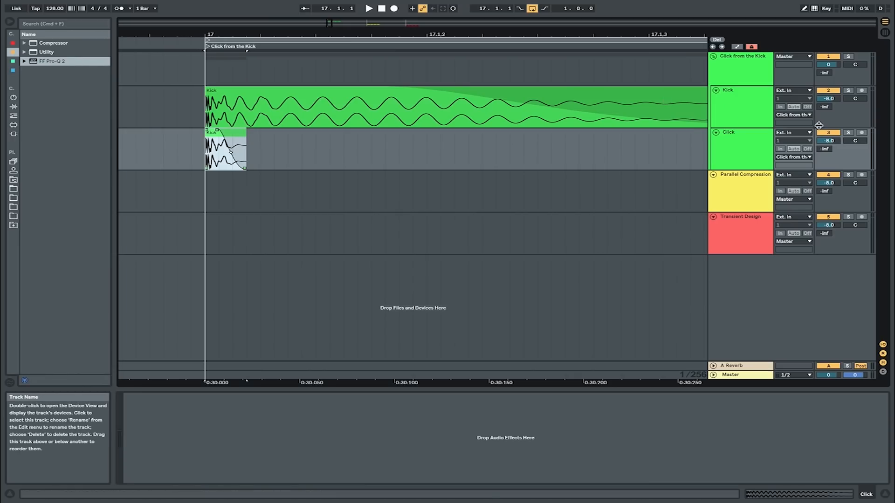
Step: Solo the Click track, duplicate its first-beat section three times to match all four kicks, and play the loop
{"action": "left_click", "coordinate": [848, 133]}
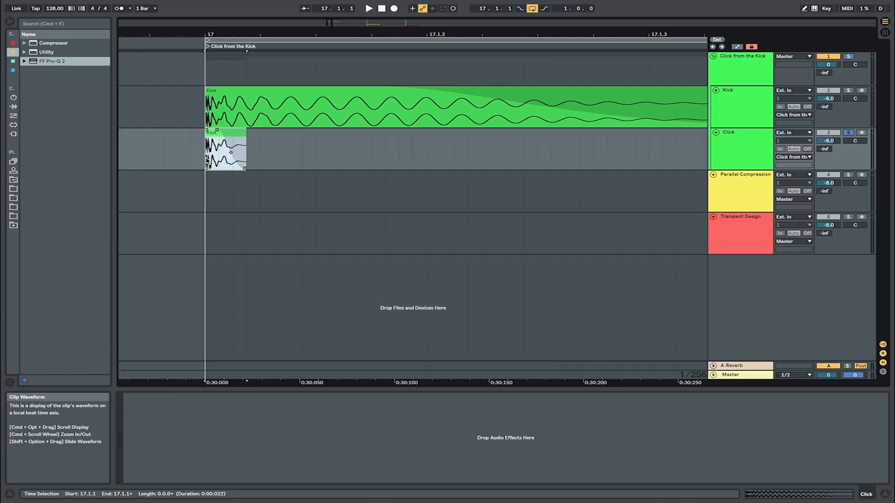
{"action": "left_click_drag", "start_coordinate": [353, 34], "coordinate": [227, 19]}
{"action": "key", "text": "space"}
{"action": "left_click_drag", "start_coordinate": [308, 154], "coordinate": [222, 153]}
{"action": "key", "text": "super+d"}
{"action": "key", "text": "super+d"}
{"action": "key", "text": "super+d"}
{"action": "left_click", "coordinate": [540, 138]}
{"action": "key", "text": "space"}
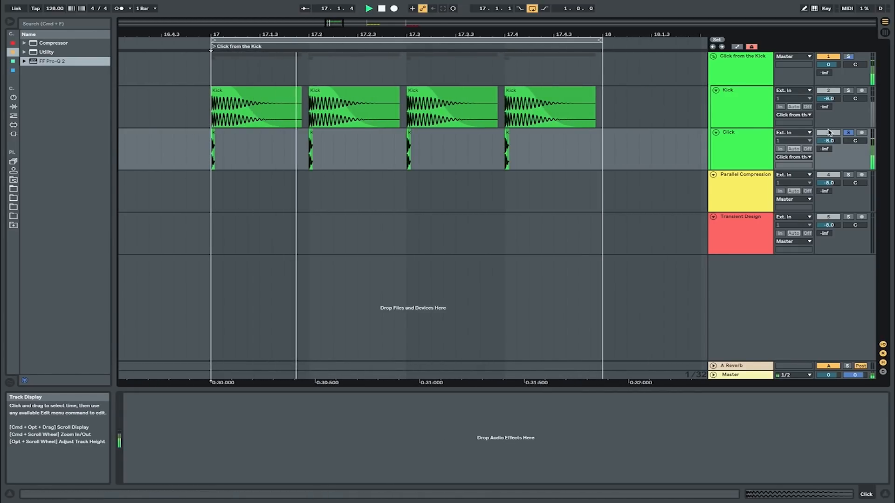
Step: Take the Click track out of solo and compare the looped kick with the Click track muted and active
{"action": "left_click", "coordinate": [848, 133]}
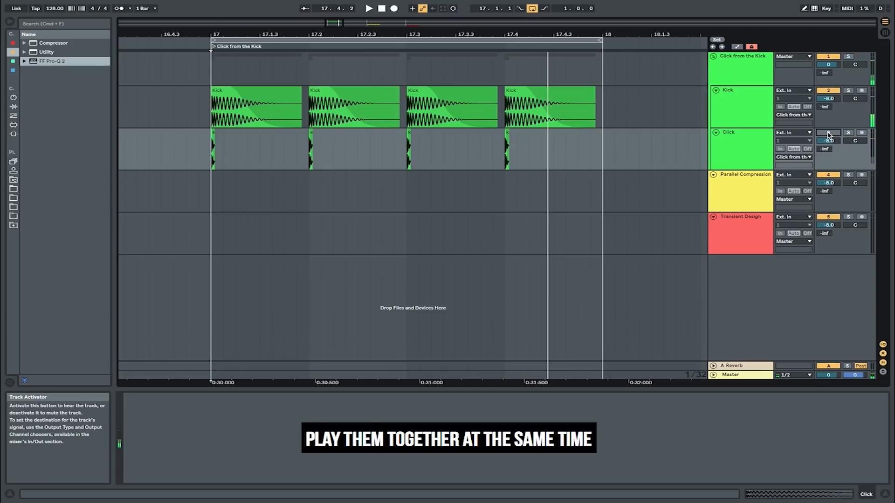
{"action": "key", "text": "space"}
{"action": "left_click", "coordinate": [829, 133]}
{"action": "left_click", "coordinate": [832, 134]}
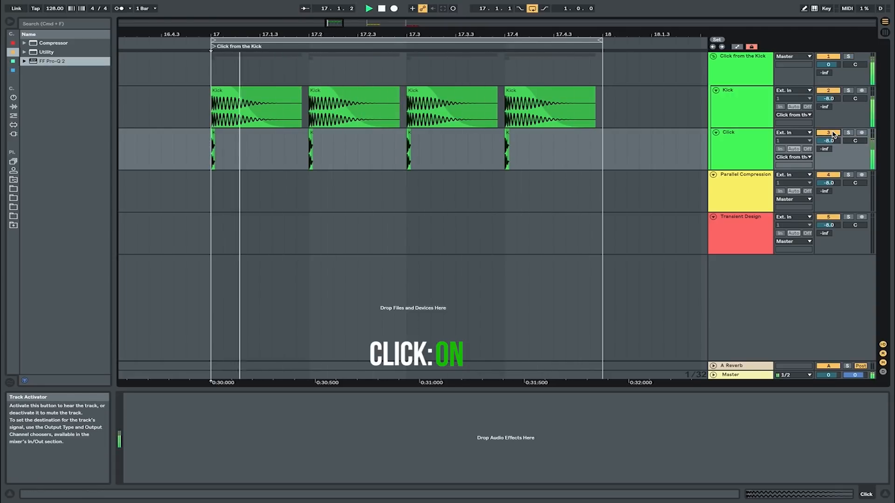
{"action": "left_click", "coordinate": [832, 134]}
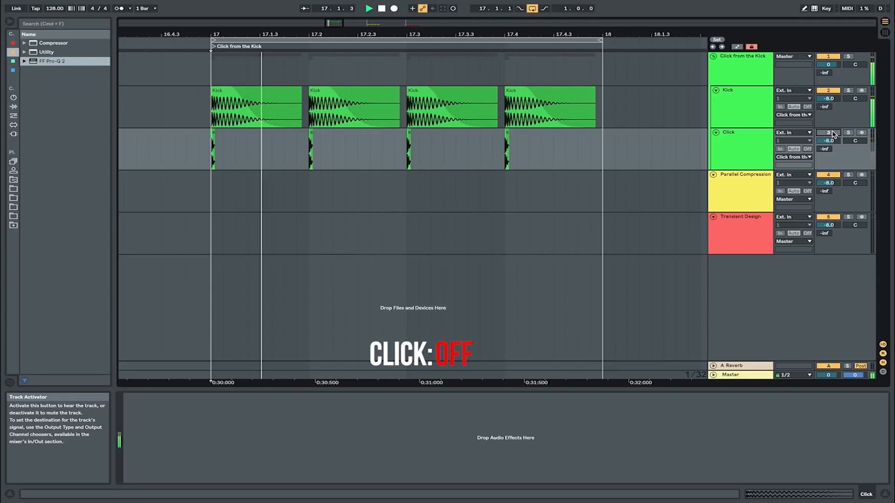
{"action": "left_click", "coordinate": [832, 134]}
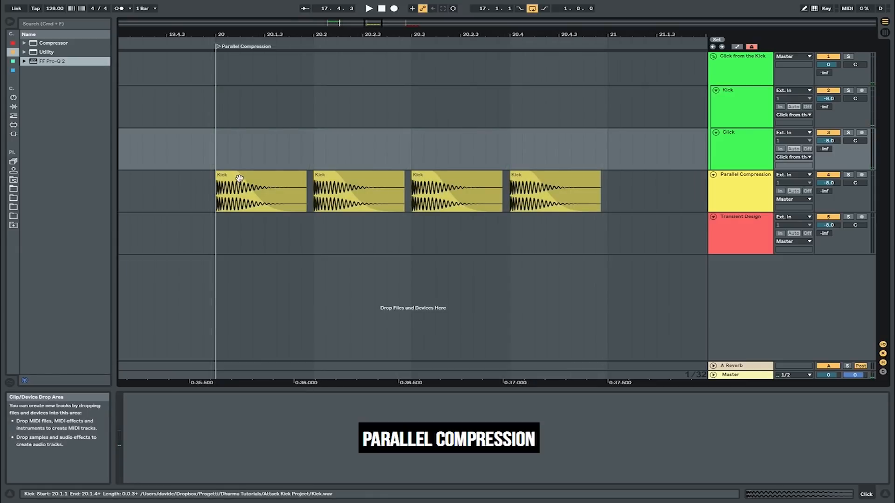
Step: Loop the bar from 20.1.1 to 21.1.1 and select the first kick clip on the Parallel Compression track
{"action": "left_click_drag", "start_coordinate": [218, 145], "coordinate": [570, 151]}
{"action": "left_click_drag", "start_coordinate": [625, 163], "coordinate": [621, 164]}
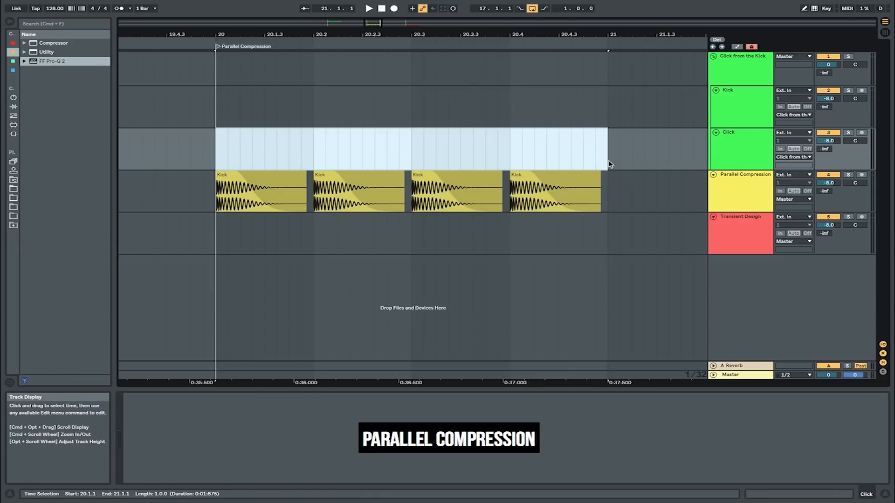
{"action": "key", "text": "super+l"}
{"action": "left_click", "coordinate": [215, 188]}
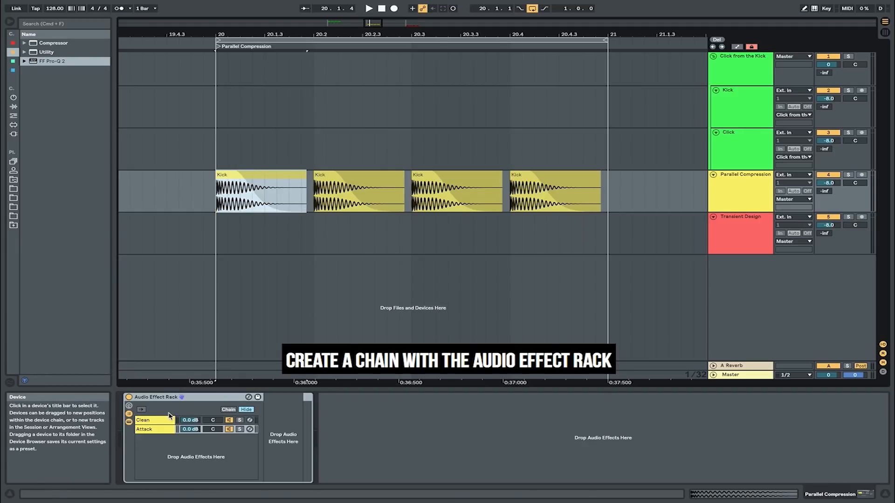
Step: Add FF Pro-Q 2 to the rack's Attack chain and create a Low Cut band near 300 Hz with a 24 dB/oct slope
{"action": "left_click_drag", "start_coordinate": [52, 61], "coordinate": [264, 414]}
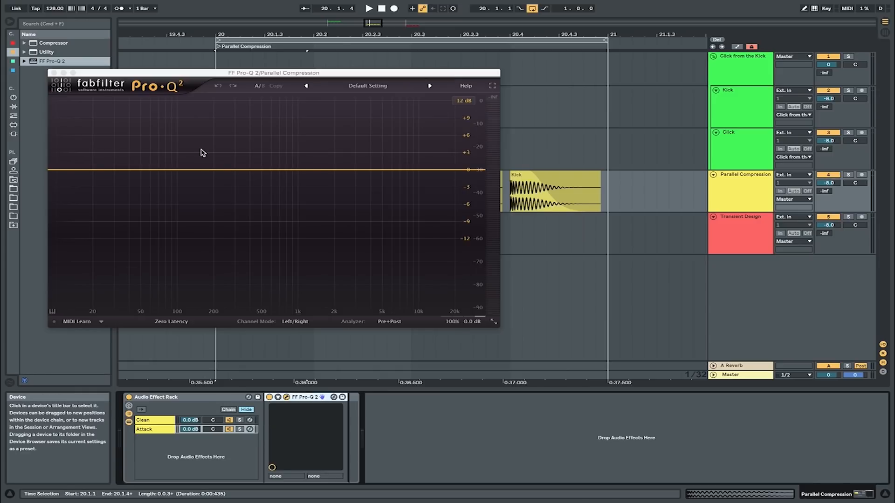
{"action": "left_click", "coordinate": [235, 171]}
{"action": "left_click", "coordinate": [140, 275]}
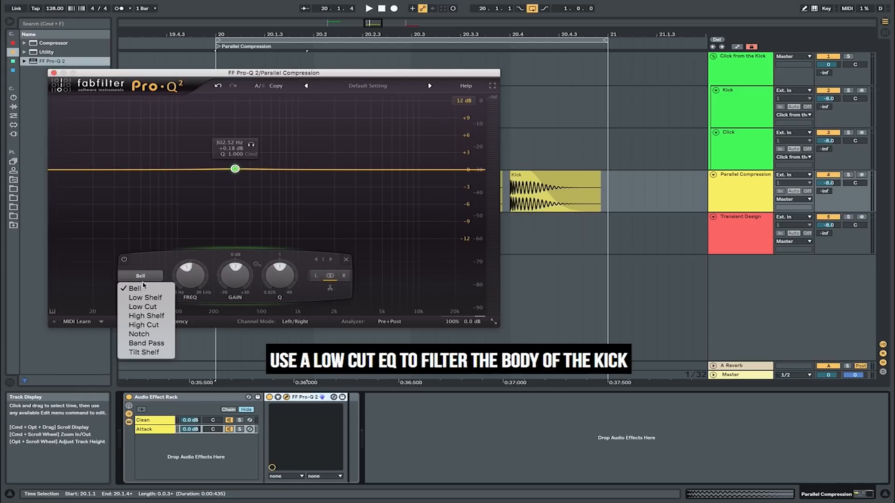
{"action": "left_click", "coordinate": [145, 307]}
{"action": "left_click", "coordinate": [150, 290]}
{"action": "left_click", "coordinate": [150, 326]}
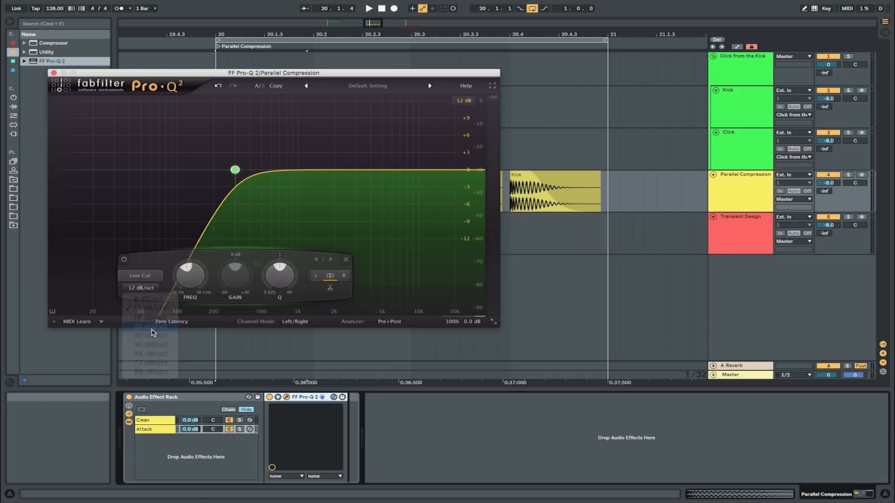
Step: Solo the Attack chain and raise the low cut frequency to about 337 Hz while the loop plays
{"action": "left_click", "coordinate": [239, 429]}
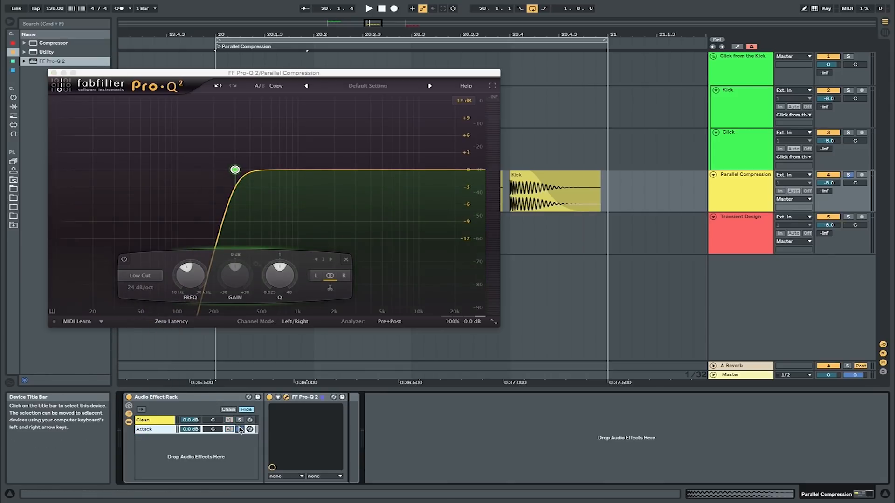
{"action": "mouse_move", "coordinate": [236, 169]}
{"action": "key", "text": "space"}
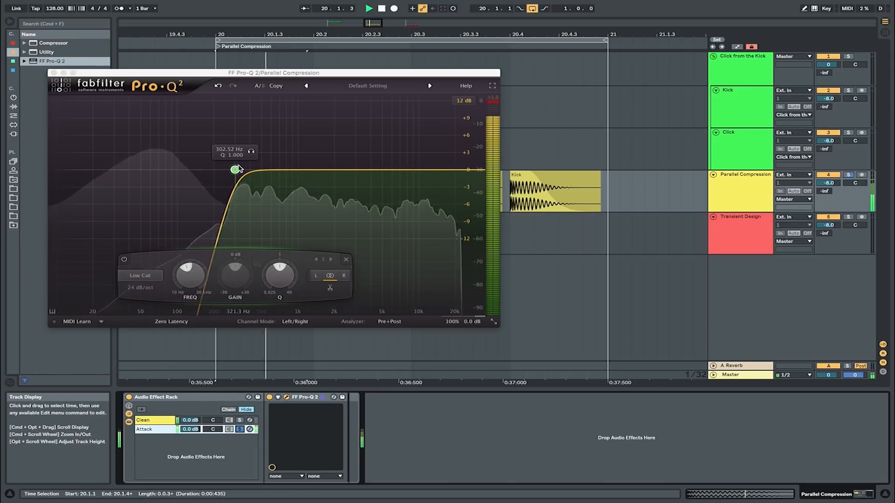
{"action": "left_click_drag", "start_coordinate": [182, 274], "coordinate": [181, 266]}
{"action": "key", "text": "space"}
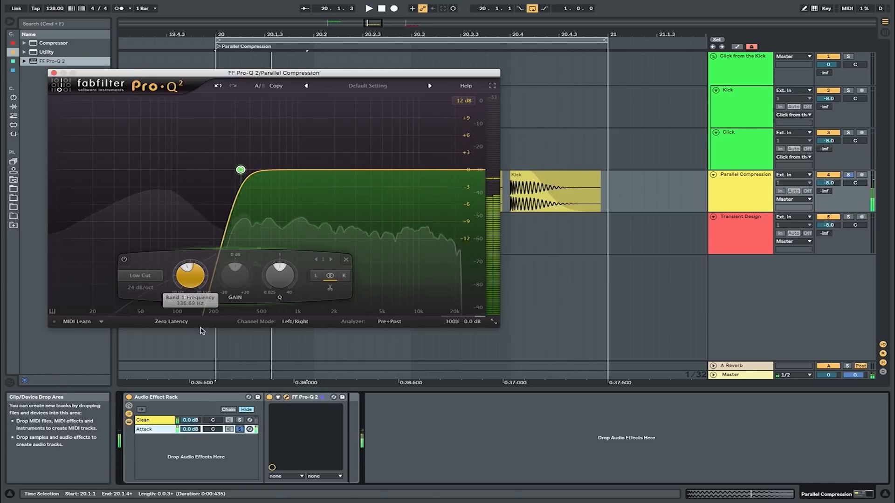
Step: Set the equalizer's processing mode to Linear Phase and close its window
{"action": "left_click", "coordinate": [171, 321]}
{"action": "left_click", "coordinate": [177, 352]}
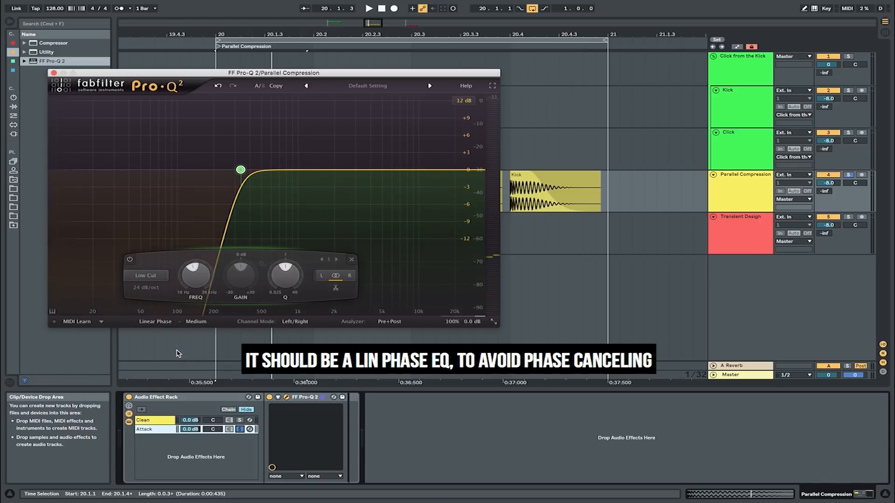
{"action": "left_click", "coordinate": [54, 72]}
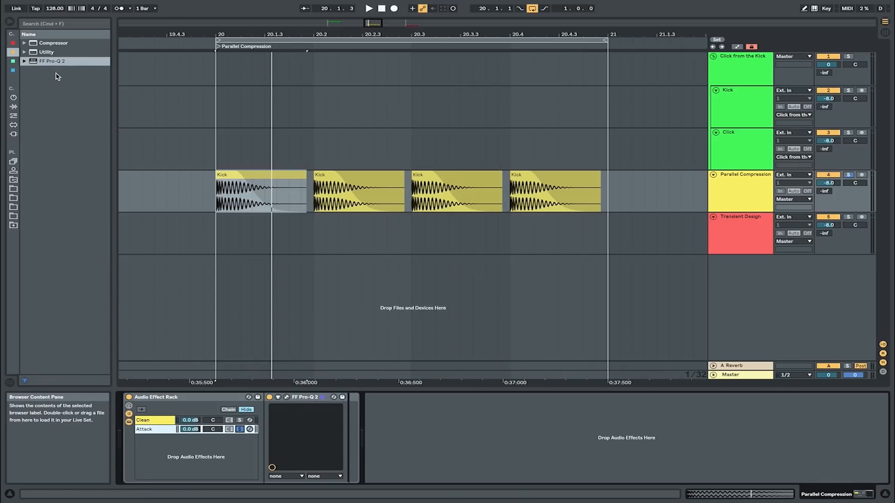
Step: Add a Compressor after the EQ with a 21.0:1 ratio, a -48.4 dB threshold and a 2.89 ms attack
{"action": "left_click_drag", "start_coordinate": [59, 48], "coordinate": [329, 433]}
{"action": "left_click_drag", "start_coordinate": [275, 283], "coordinate": [276, 233]}
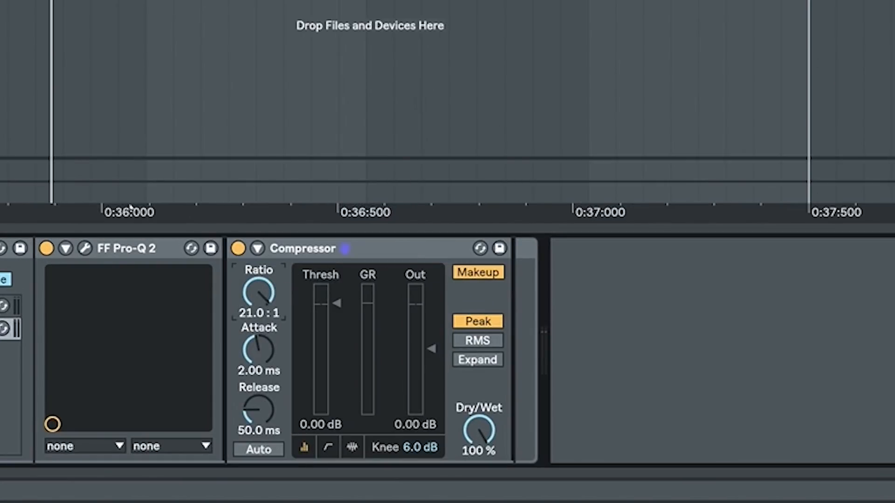
{"action": "left_click_drag", "start_coordinate": [336, 314], "coordinate": [336, 401]}
{"action": "left_click_drag", "start_coordinate": [259, 349], "coordinate": [259, 318]}
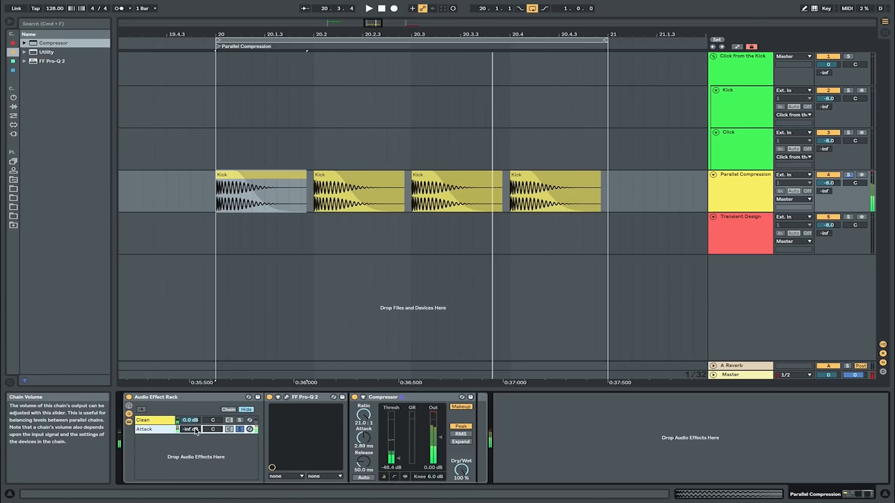
Step: Set the Attack chain's volume to -16.0 dB and compare the kick with that chain muted and active
{"action": "left_click_drag", "start_coordinate": [184, 433], "coordinate": [185, 418]}
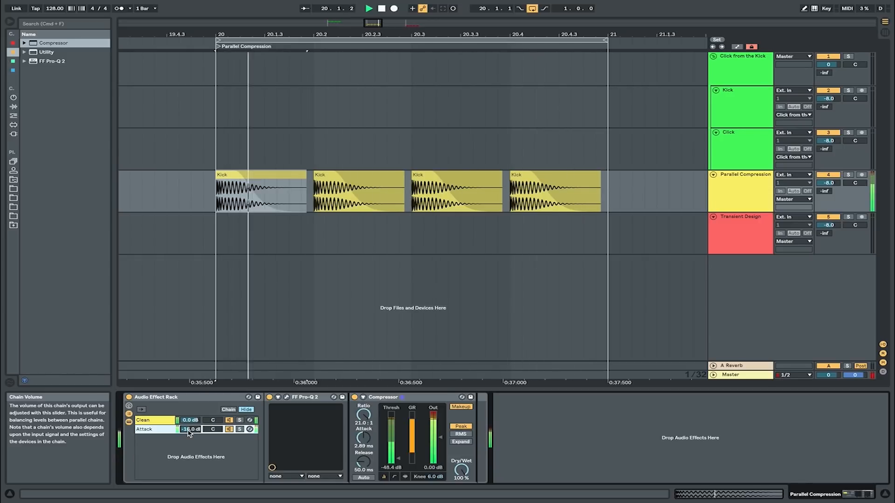
{"action": "left_click", "coordinate": [229, 429]}
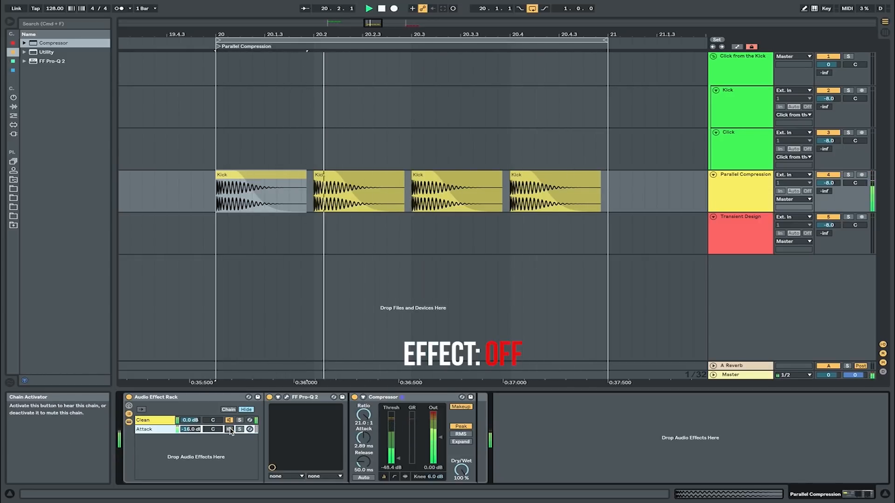
{"action": "left_click", "coordinate": [229, 429]}
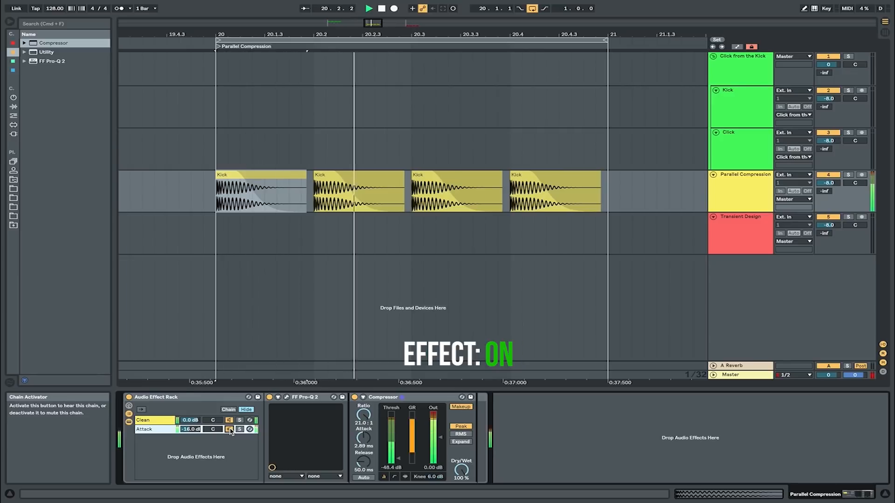
{"action": "left_click", "coordinate": [229, 429]}
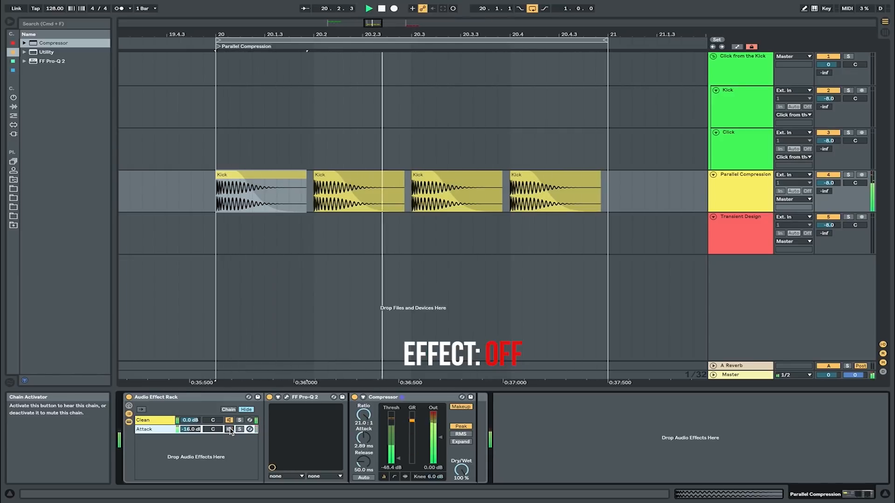
{"action": "left_click", "coordinate": [229, 429]}
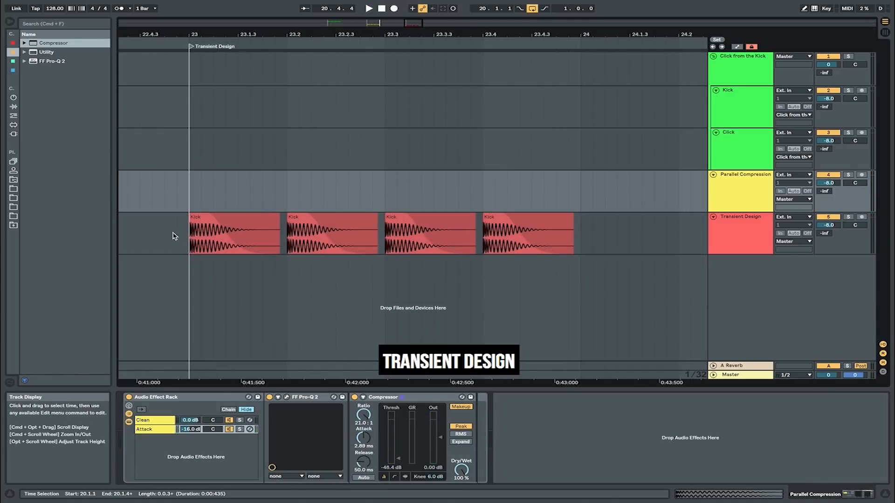
Step: Loop the four Transient Design kicks from 23.1.1 to 24.1.1 and place the insert marker at the loop start
{"action": "left_click", "coordinate": [187, 243]}
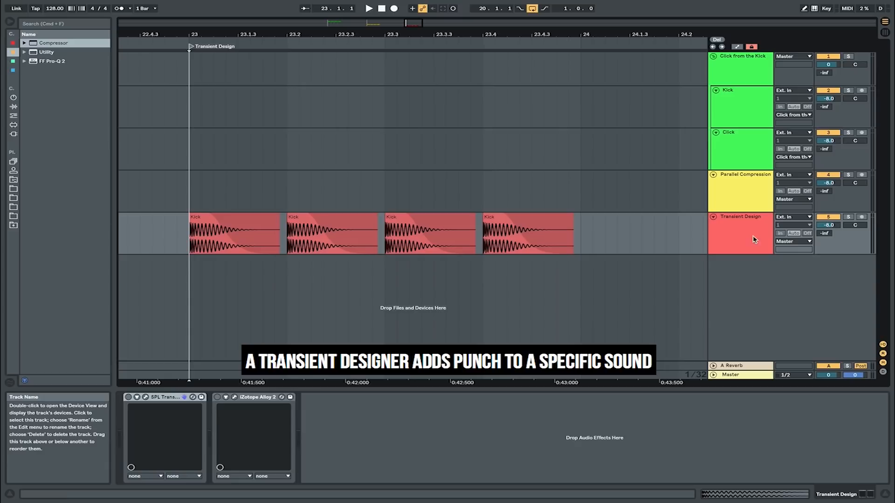
{"action": "left_click_drag", "start_coordinate": [581, 241], "coordinate": [507, 242]}
{"action": "left_click_drag", "start_coordinate": [394, 253], "coordinate": [215, 274]}
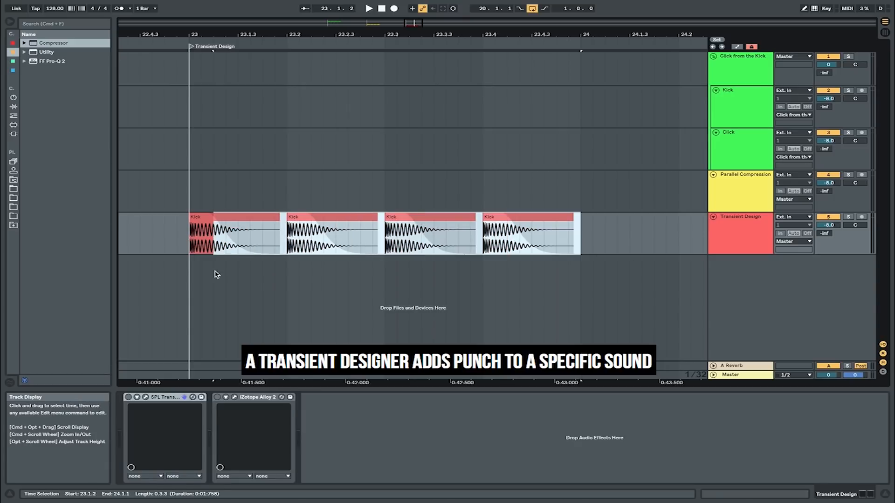
{"action": "key", "text": "super+l"}
{"action": "left_click", "coordinate": [193, 260]}
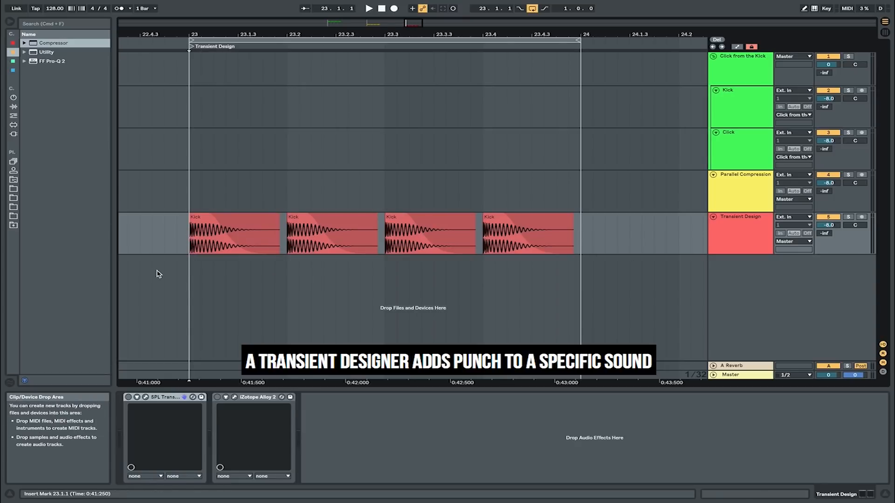
Step: Open SPL Transient Designer on the Transient Design track and raise its Attack while the loop plays
{"action": "left_click", "coordinate": [145, 398]}
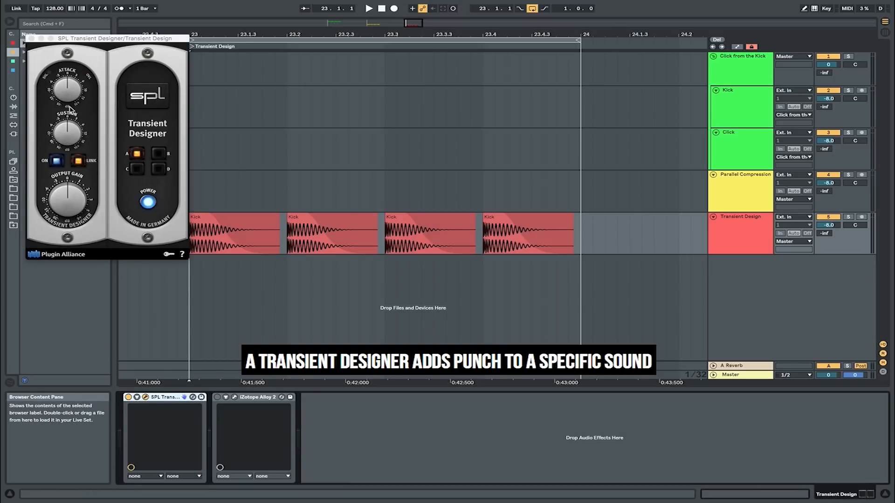
{"action": "key", "text": "space"}
{"action": "left_click", "coordinate": [68, 87]}
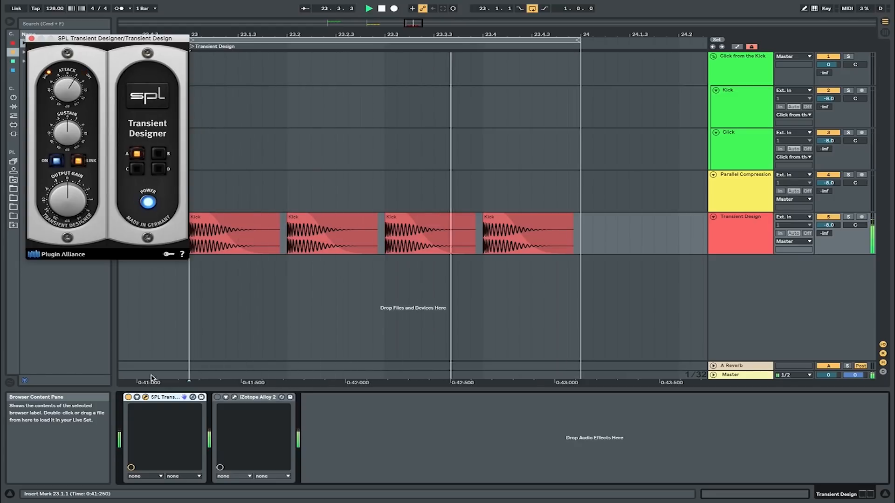
Step: Compare the looped kick with SPL Transient Designer bypassed and active
{"action": "left_click", "coordinate": [128, 397]}
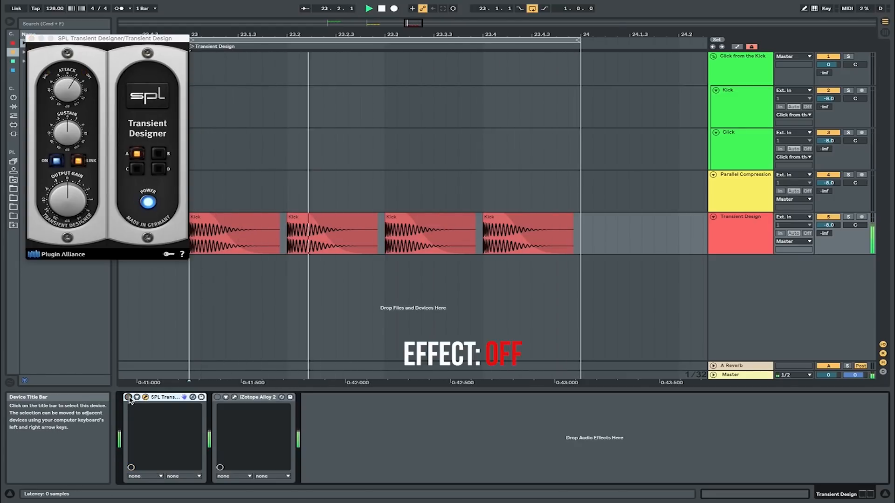
{"action": "left_click", "coordinate": [128, 397]}
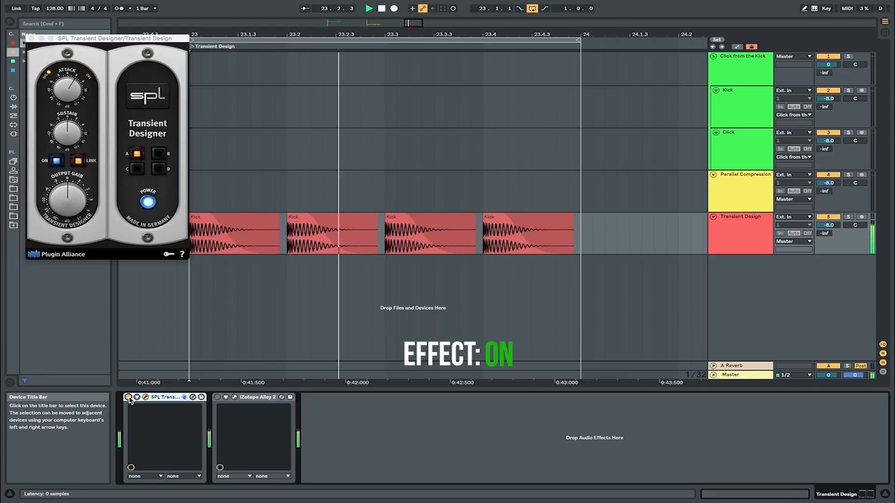
{"action": "left_click", "coordinate": [128, 397]}
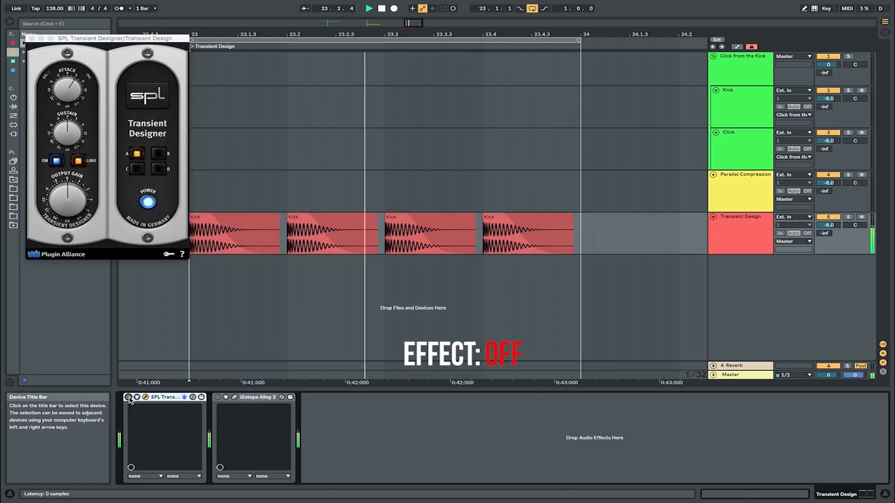
{"action": "left_click", "coordinate": [128, 397]}
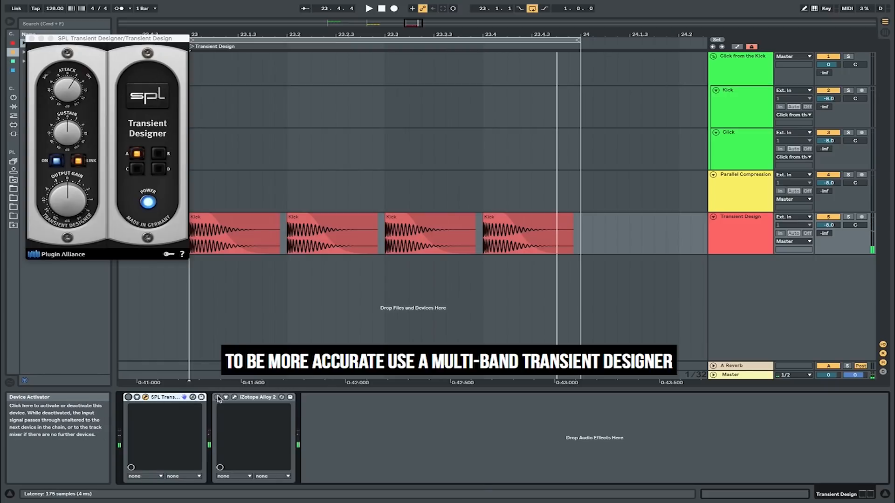
Step: Enable multi-band mode in iZotope Alloy 2's Transient module and set Attack to 1.6 in the middle band and 3.0 in the high band
{"action": "left_click", "coordinate": [233, 398]}
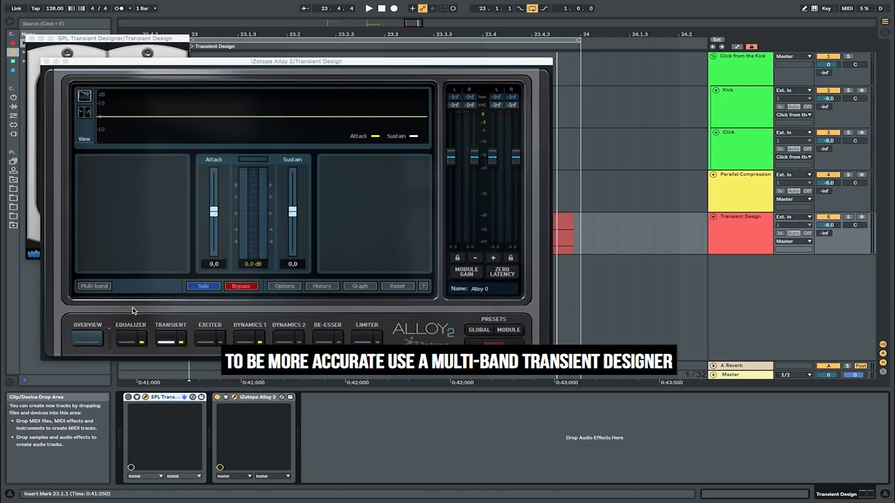
{"action": "left_click", "coordinate": [94, 287]}
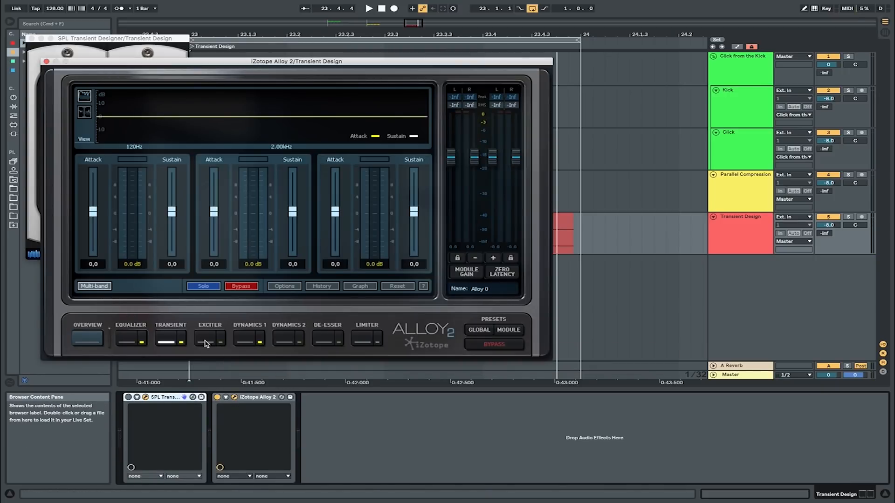
{"action": "key", "text": "space"}
{"action": "left_click_drag", "start_coordinate": [214, 212], "coordinate": [216, 208]}
{"action": "left_click_drag", "start_coordinate": [335, 212], "coordinate": [336, 204]}
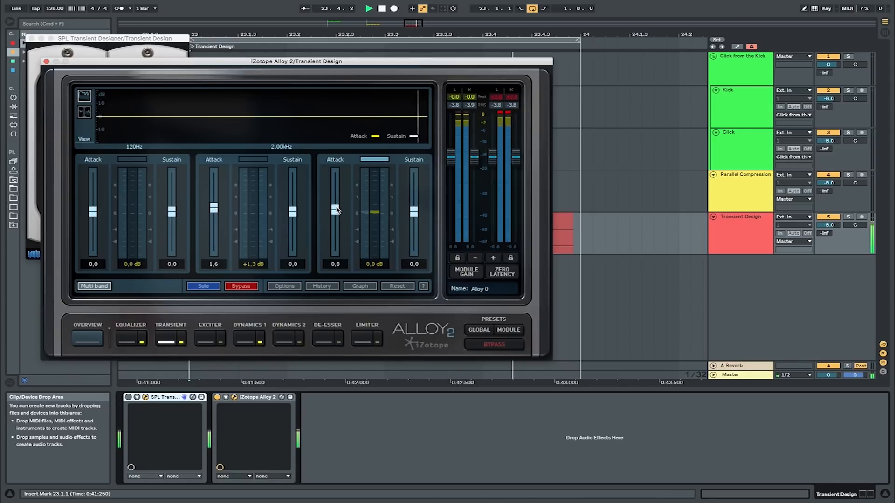
{"action": "key", "text": "space"}
Step: Compare the looped kick with iZotope Alloy 2 bypassed and active
{"action": "left_click", "coordinate": [217, 397]}
{"action": "left_click", "coordinate": [218, 397]}
{"action": "key", "text": "space"}
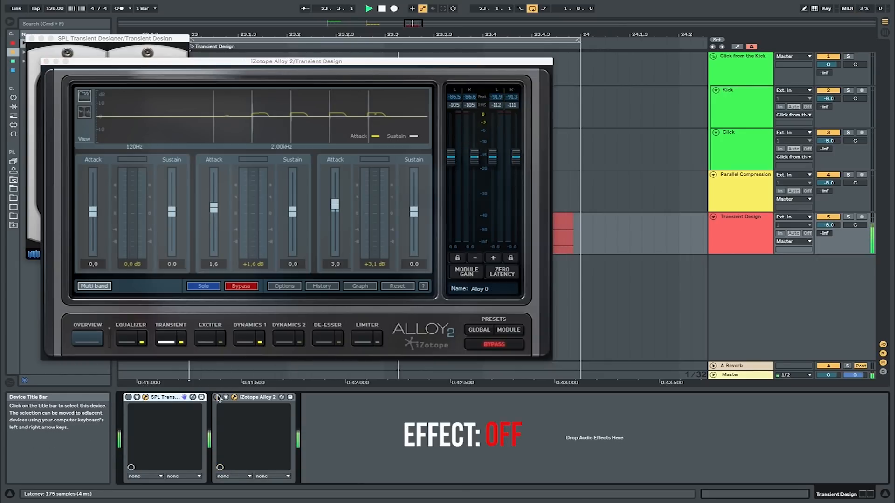
{"action": "left_click", "coordinate": [217, 398]}
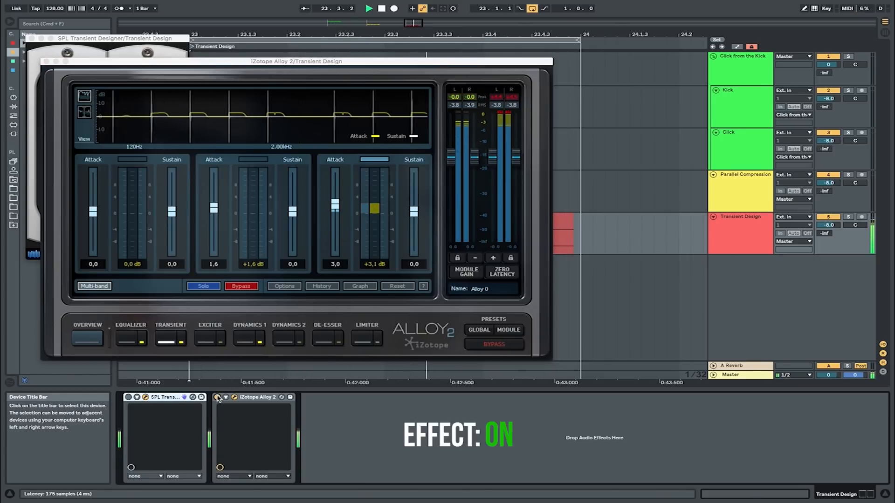
{"action": "left_click", "coordinate": [218, 398]}
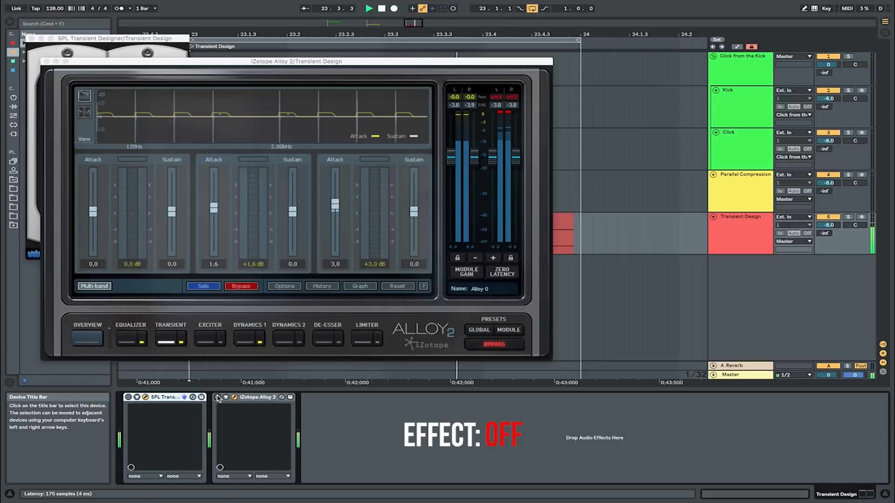
{"action": "left_click", "coordinate": [218, 397]}
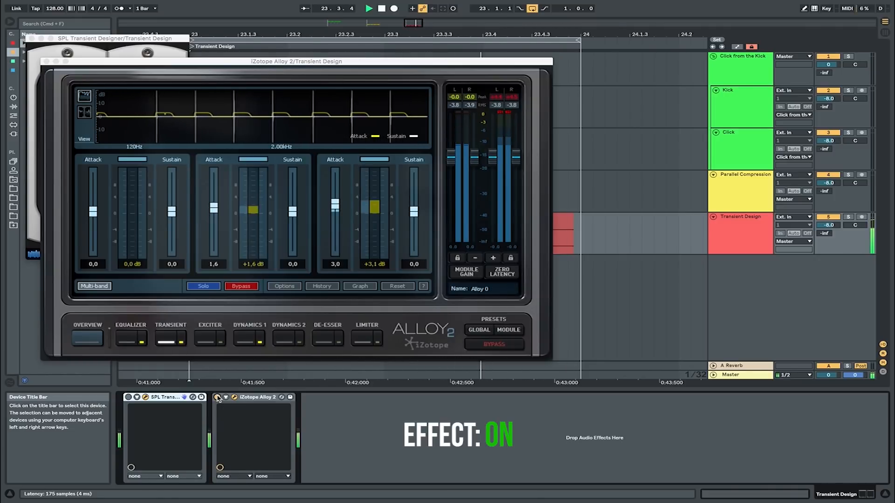
{"action": "key", "text": "space"}
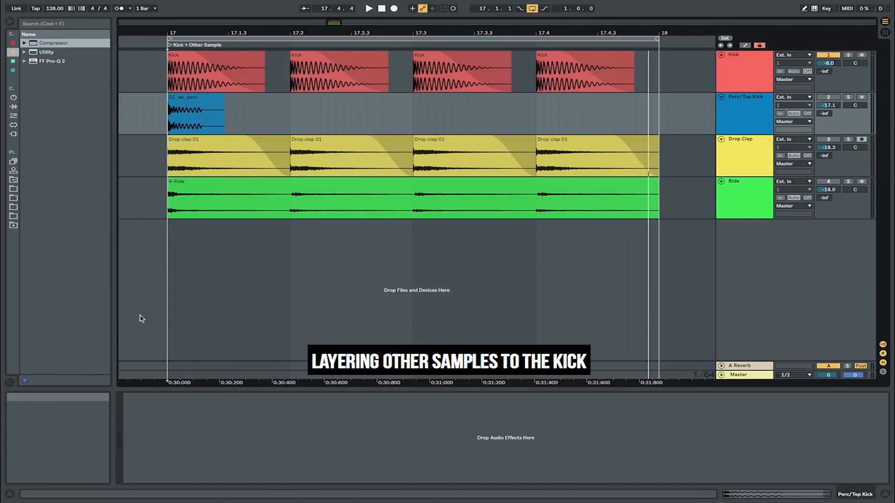
Step: Solo the Perc/Top Kick track and listen to its 12_ae_perc clip
{"action": "key", "text": "space"}
{"action": "left_click", "coordinate": [191, 100]}
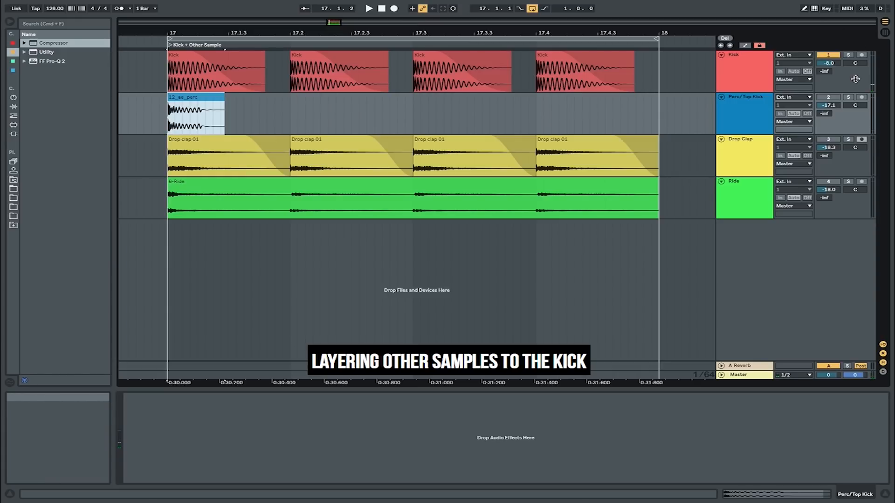
{"action": "left_click", "coordinate": [849, 96]}
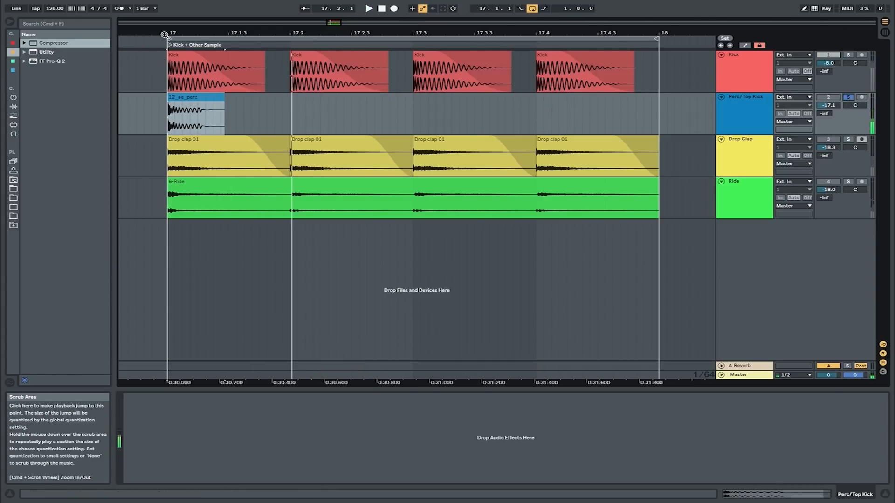
Step: Trim the 12_ae_perc clip to its initial transient by splitting off and deleting the tail, and add a fade-out
{"action": "left_click_drag", "start_coordinate": [171, 32], "coordinate": [179, 74]}
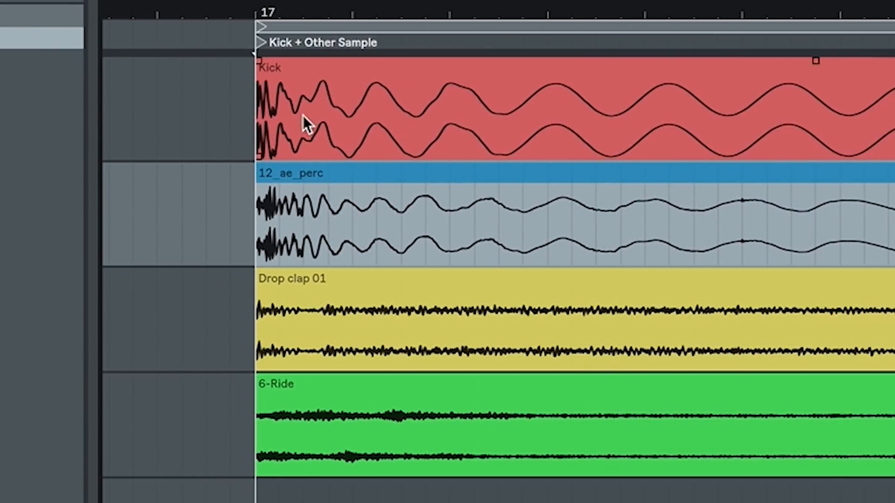
{"action": "left_click", "coordinate": [424, 228]}
{"action": "key", "text": "ctrl+e"}
{"action": "left_click", "coordinate": [498, 204]}
{"action": "key", "text": "Delete"}
{"action": "left_click_drag", "start_coordinate": [423, 170], "coordinate": [310, 176]}
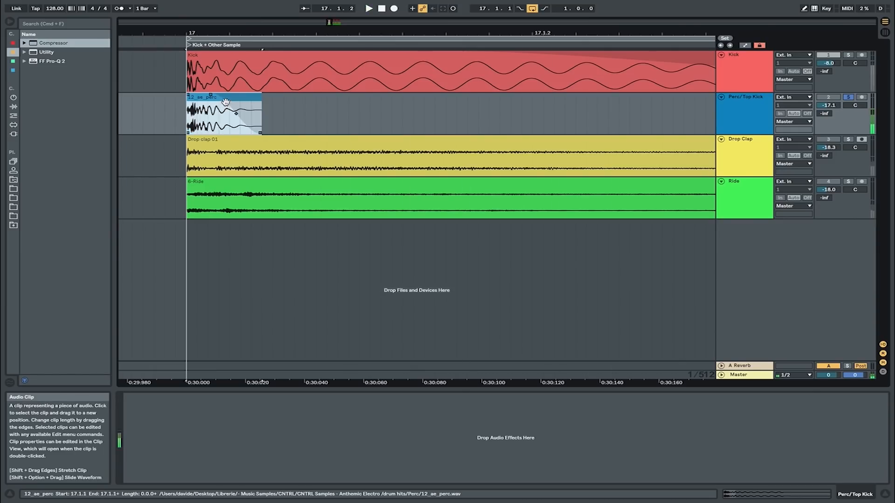
{"action": "key", "text": "space"}
{"action": "key", "text": "space"}
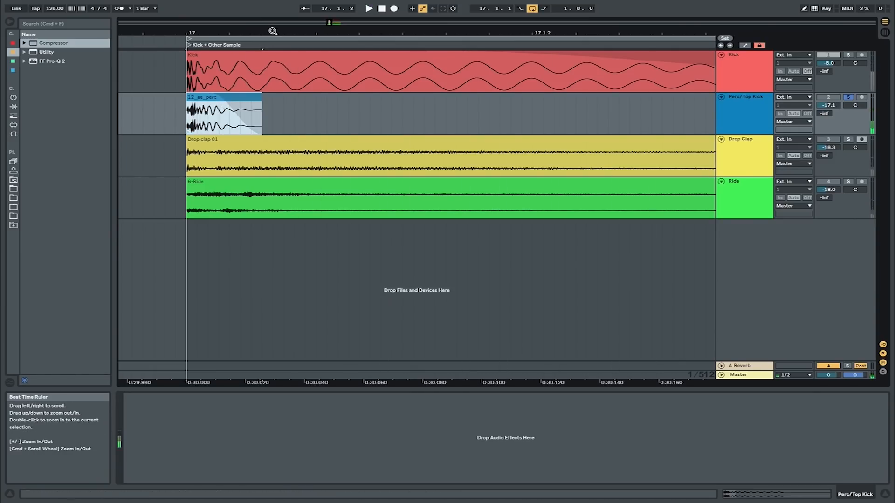
Step: Duplicate the shortened percussion clip onto beats 17.2, 17.3 and 17.4, and play the loop from 17.1.1
{"action": "left_click_drag", "start_coordinate": [273, 31], "coordinate": [220, 9]}
{"action": "left_click_drag", "start_coordinate": [322, 116], "coordinate": [214, 120]}
{"action": "key", "text": "super+d"}
{"action": "key", "text": "super+d"}
{"action": "key", "text": "super+d"}
{"action": "left_click", "coordinate": [214, 120]}
{"action": "key", "text": "space"}
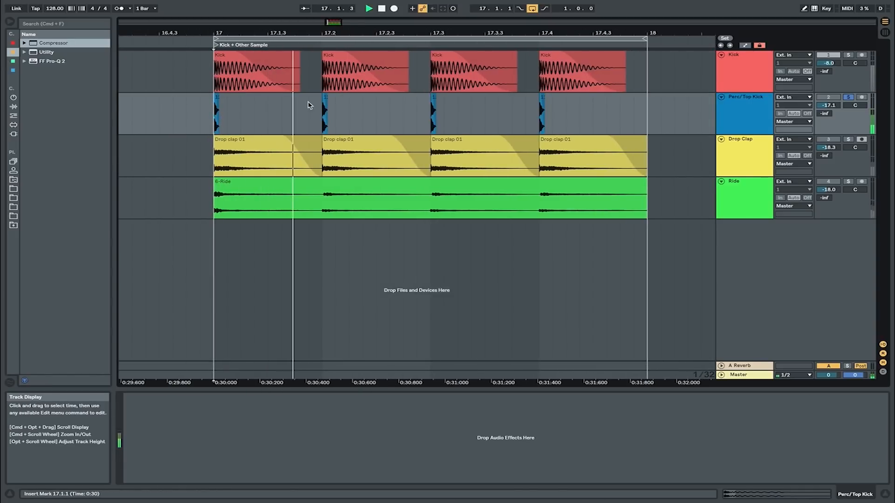
Step: Unsolo the Perc/Top Kick track and compare the kick with the percussion layer muted and active
{"action": "left_click", "coordinate": [848, 98]}
{"action": "left_click", "coordinate": [833, 98]}
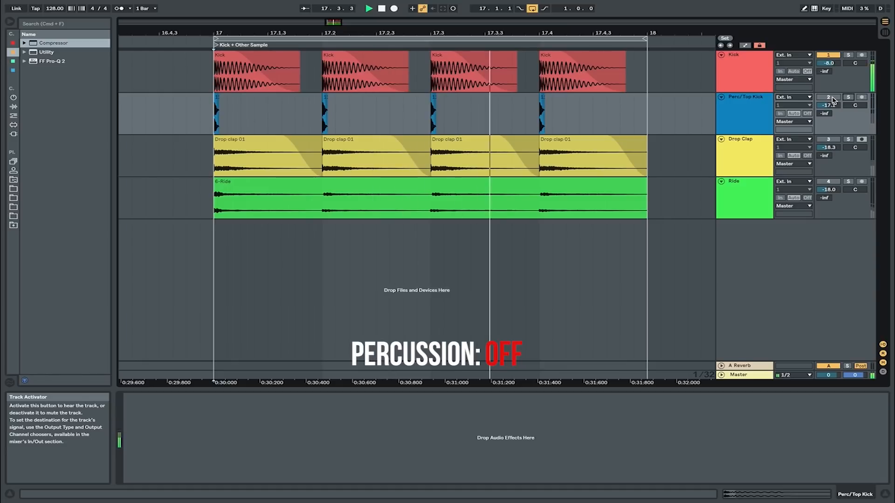
{"action": "left_click", "coordinate": [832, 99]}
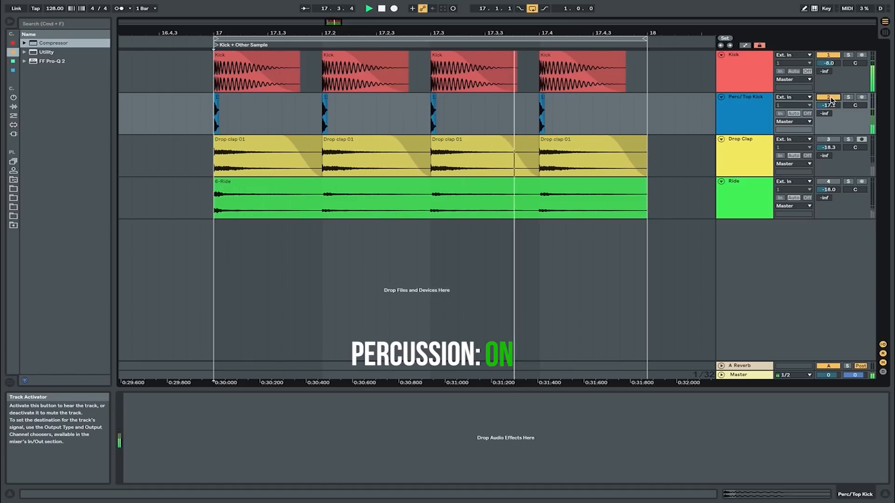
{"action": "left_click", "coordinate": [831, 99]}
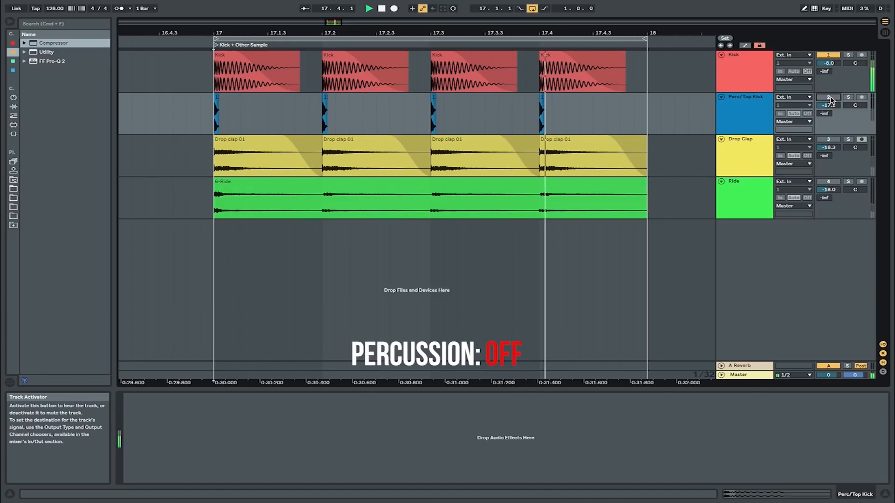
{"action": "left_click", "coordinate": [832, 98]}
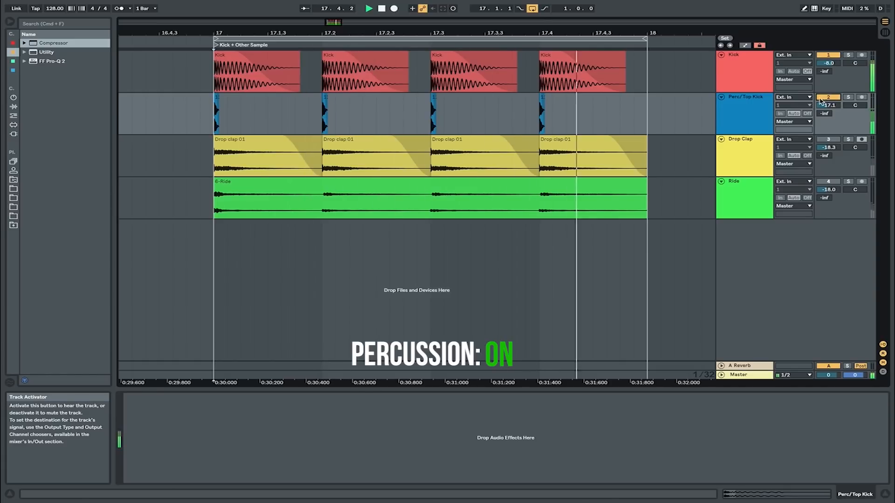
Step: Add a Utility device to the Perc/Top Kick track and invert the phase of both its left and right channels
{"action": "left_click_drag", "start_coordinate": [70, 52], "coordinate": [73, 62]}
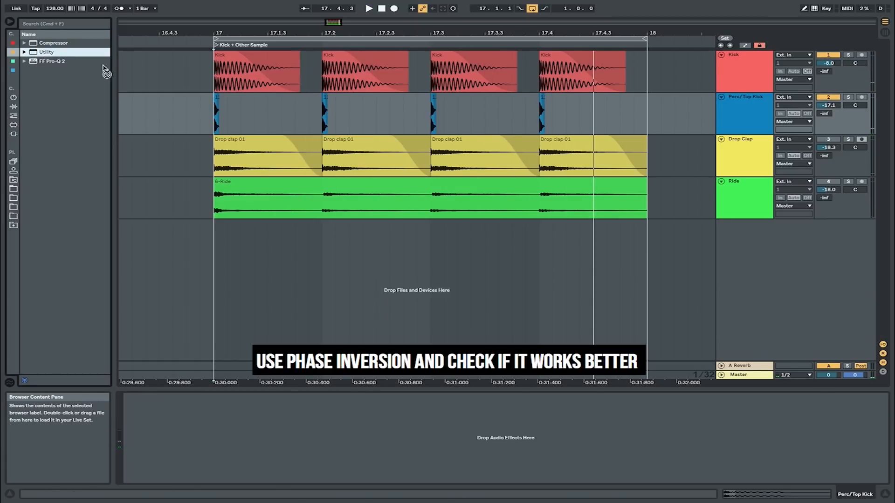
{"action": "left_click_drag", "start_coordinate": [227, 117], "coordinate": [228, 116]}
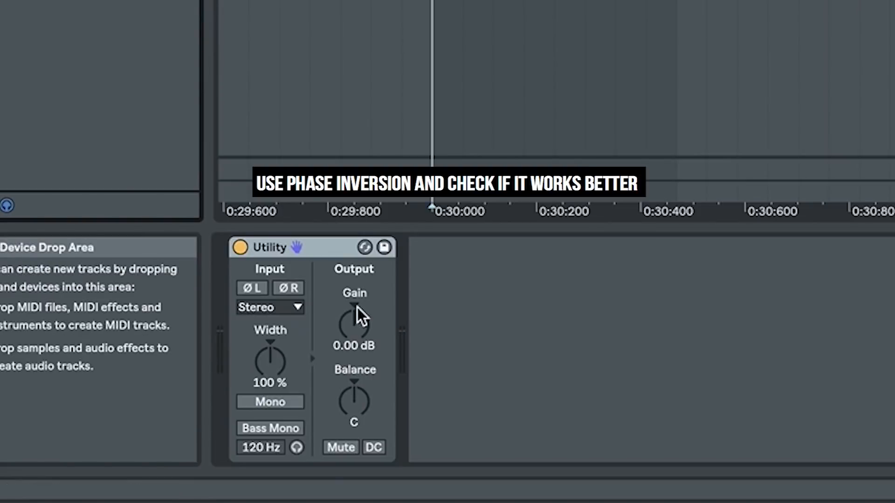
{"action": "left_click", "coordinate": [286, 289]}
{"action": "left_click", "coordinate": [255, 289]}
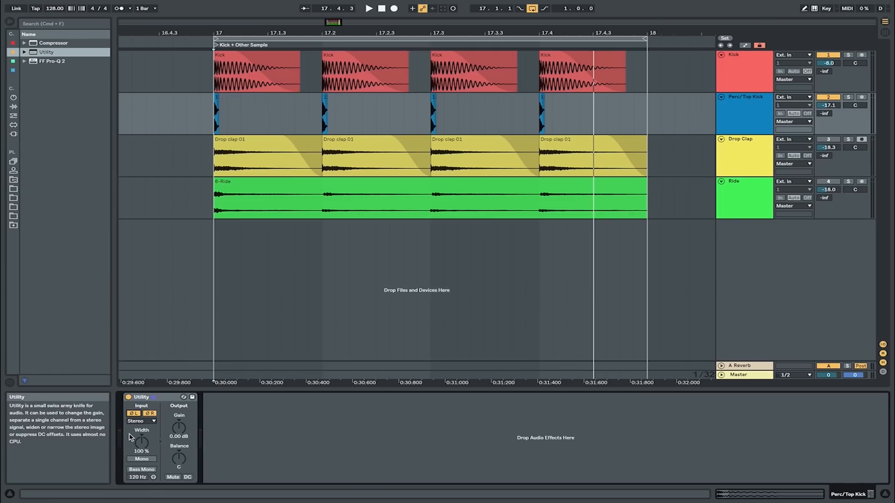
Step: Compare the layered kick with the Utility phase inversion bypassed and active
{"action": "left_click", "coordinate": [130, 398]}
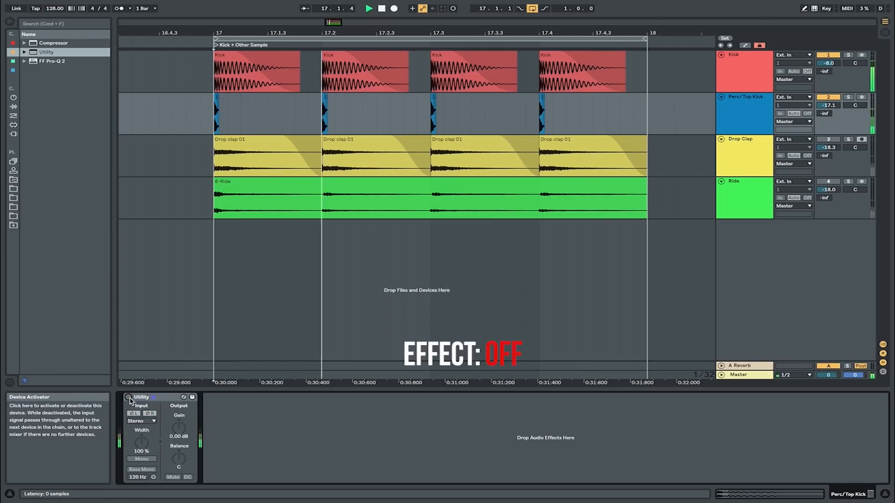
{"action": "left_click", "coordinate": [129, 397]}
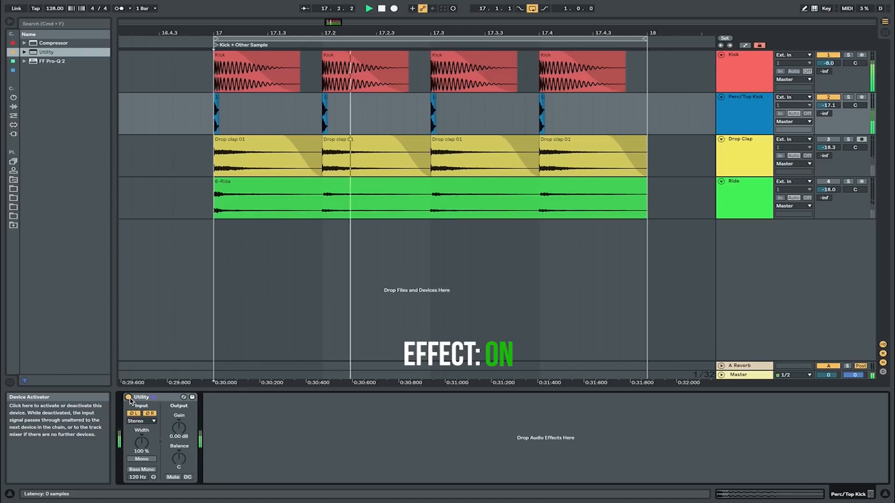
{"action": "left_click", "coordinate": [128, 398]}
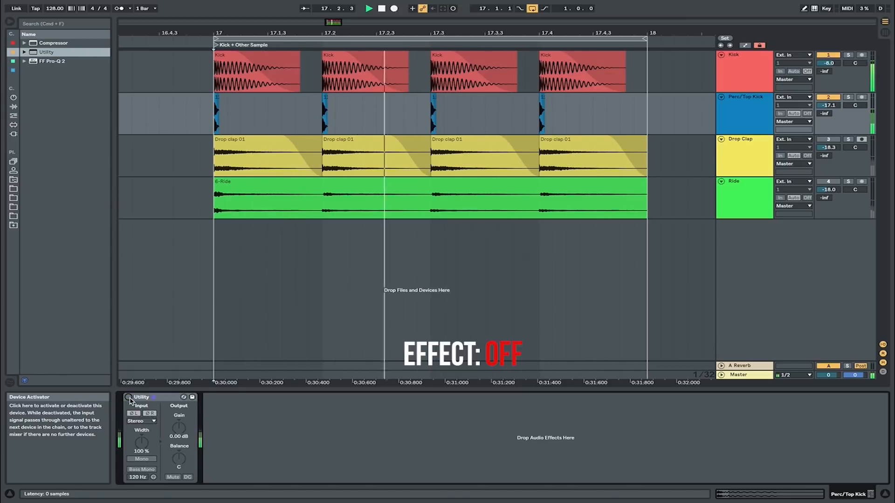
{"action": "left_click", "coordinate": [129, 398]}
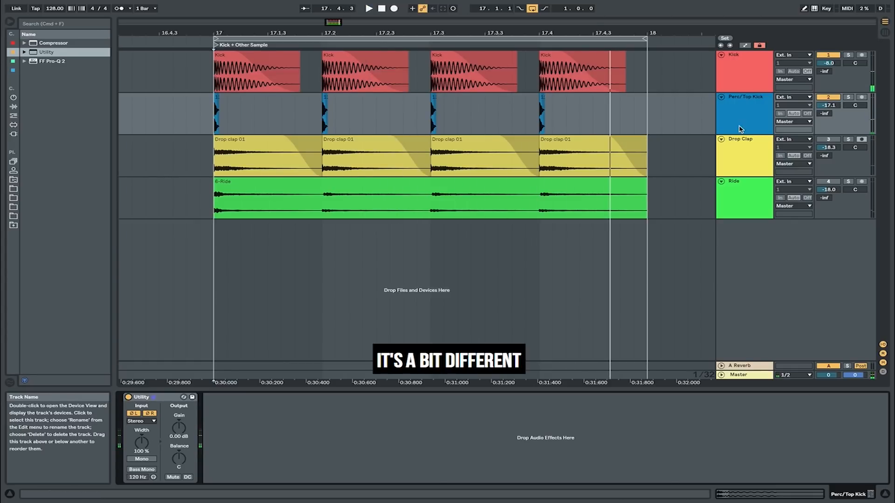
Step: Mute the Perc/Top Kick track, then activate and solo the Drop Clap track to hear the clap with its Reverb
{"action": "left_click", "coordinate": [830, 97]}
{"action": "left_click", "coordinate": [838, 140]}
{"action": "left_click", "coordinate": [848, 139]}
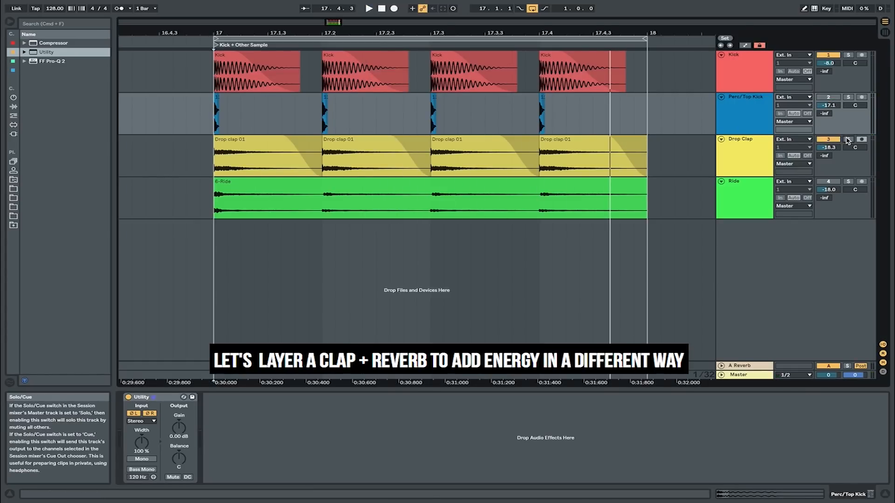
{"action": "left_click", "coordinate": [266, 156]}
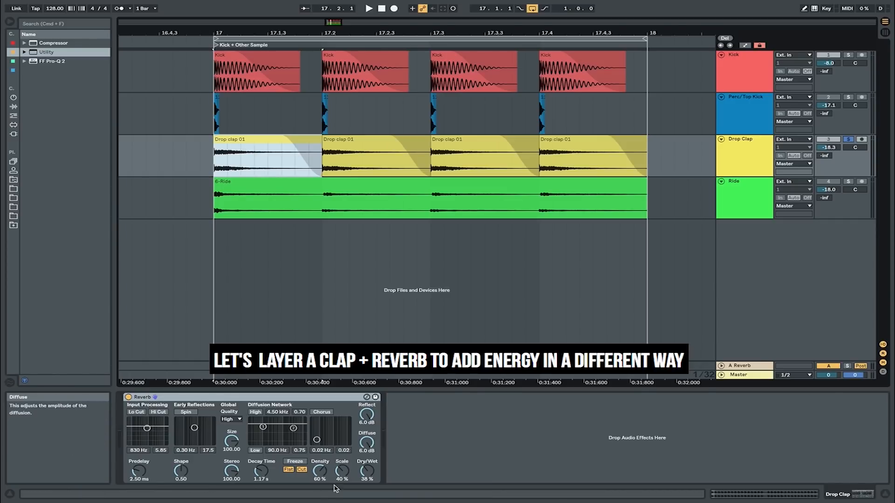
{"action": "key", "text": "space"}
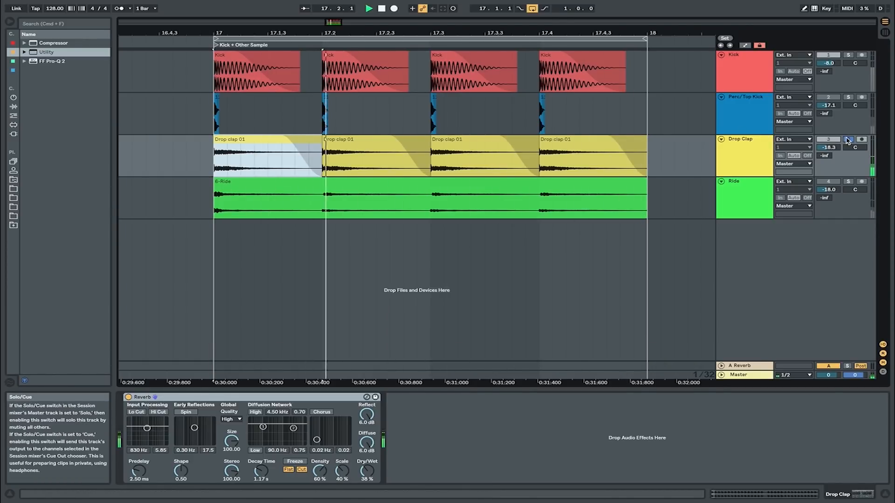
Step: Compare the looped kick with the Drop Clap track muted and active
{"action": "left_click", "coordinate": [829, 140]}
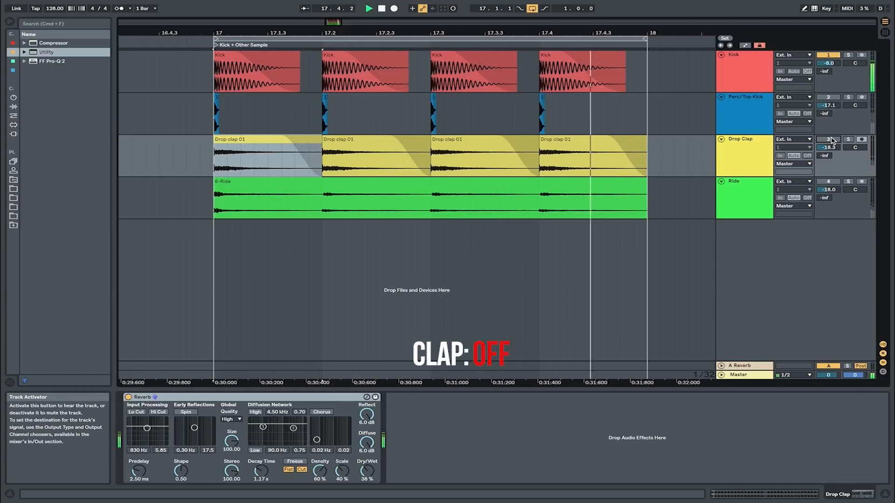
{"action": "left_click", "coordinate": [830, 139]}
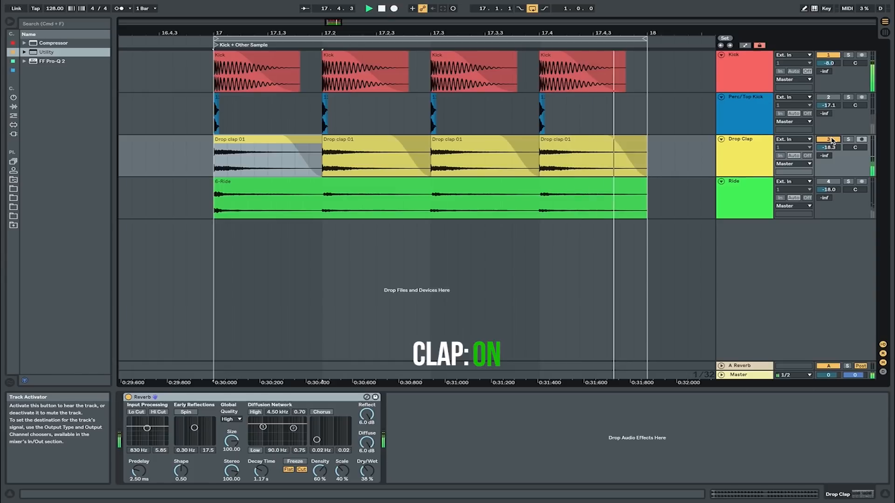
{"action": "key", "text": "space"}
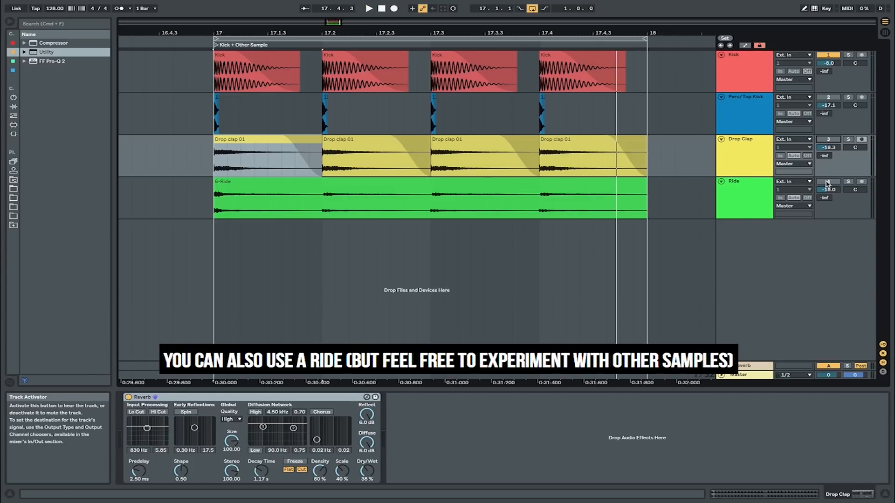
Step: Solo the Ride track and listen to the ride loop by itself
{"action": "left_click", "coordinate": [848, 181]}
{"action": "left_click", "coordinate": [767, 189]}
{"action": "key", "text": "space"}
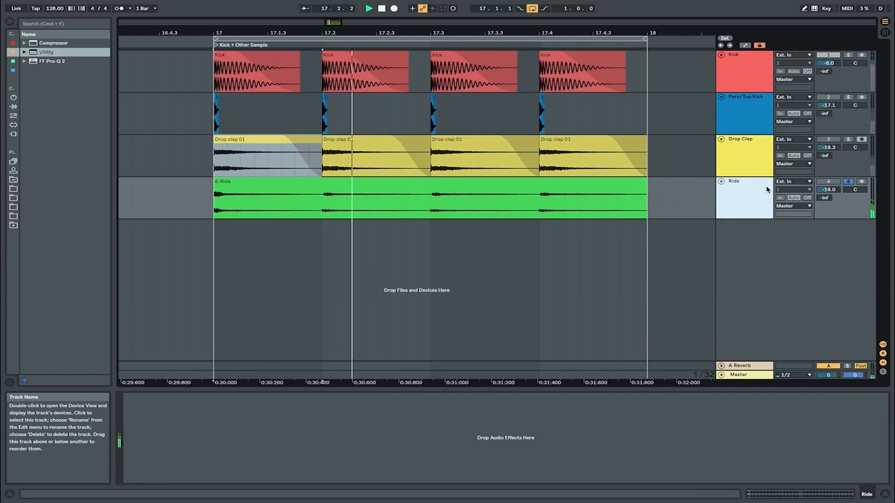
{"action": "key", "text": "space"}
Step: Unsolo the Ride track and activate the percussion, clap and ride layers together with the kick
{"action": "left_click", "coordinate": [848, 182]}
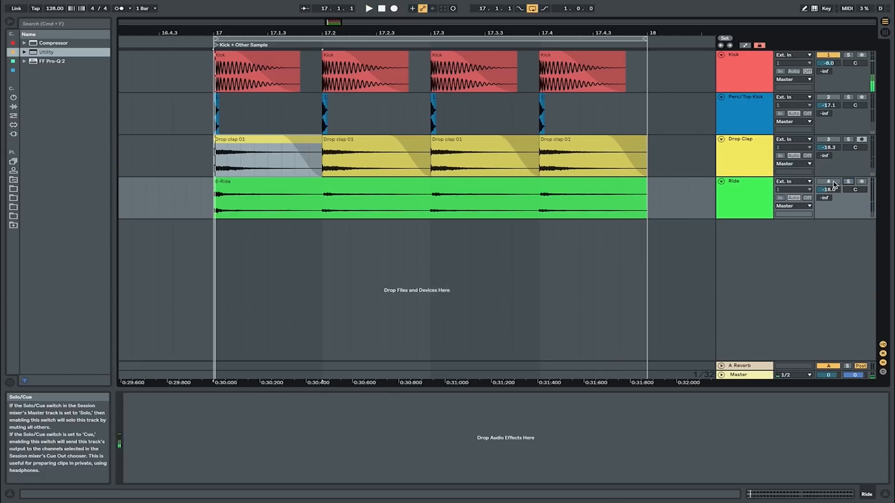
{"action": "key", "text": "space"}
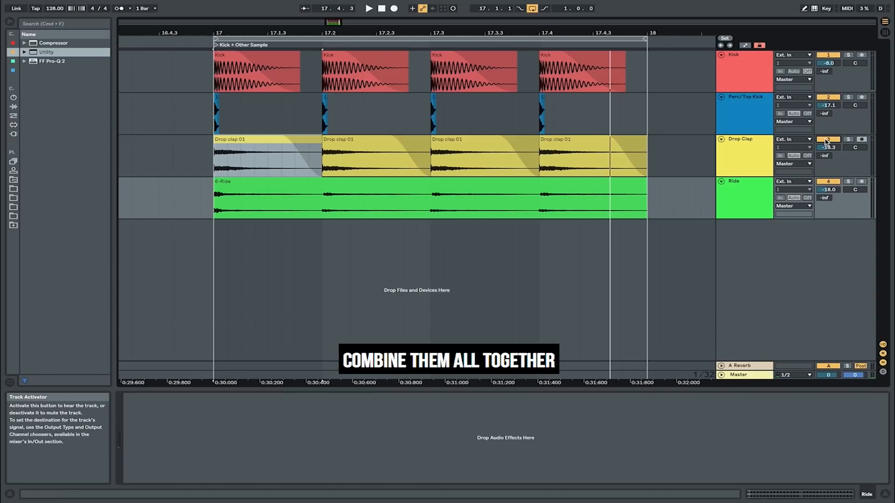
{"action": "left_click", "coordinate": [219, 166]}
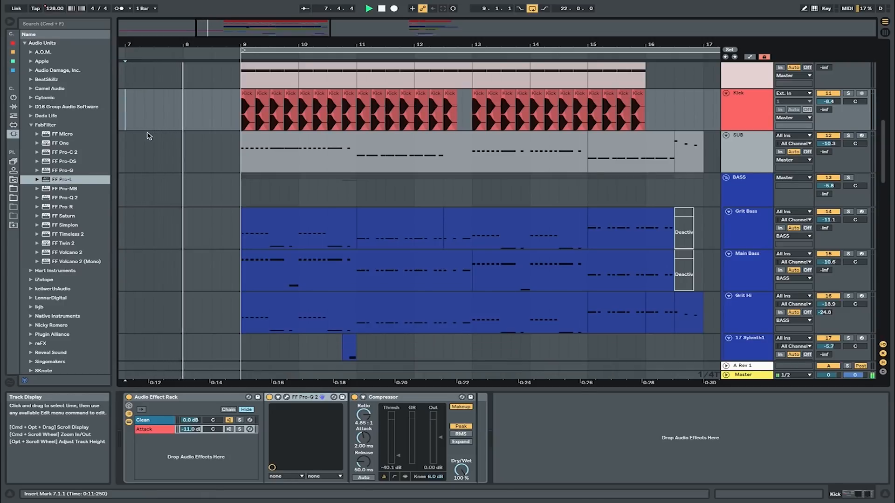
Step: Compare the Kick track within the full mix with the Audio Effect Rack's Attack chain deactivated and active during playback
{"action": "left_click", "coordinate": [229, 430]}
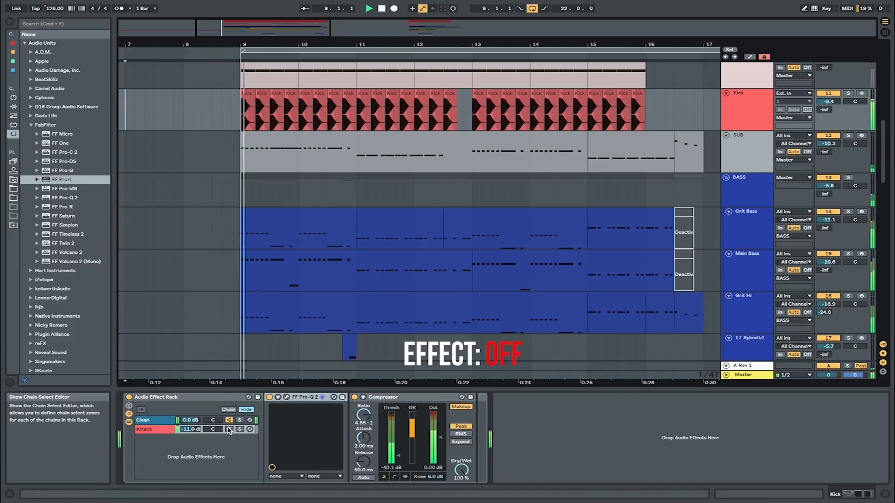
{"action": "left_click", "coordinate": [229, 429]}
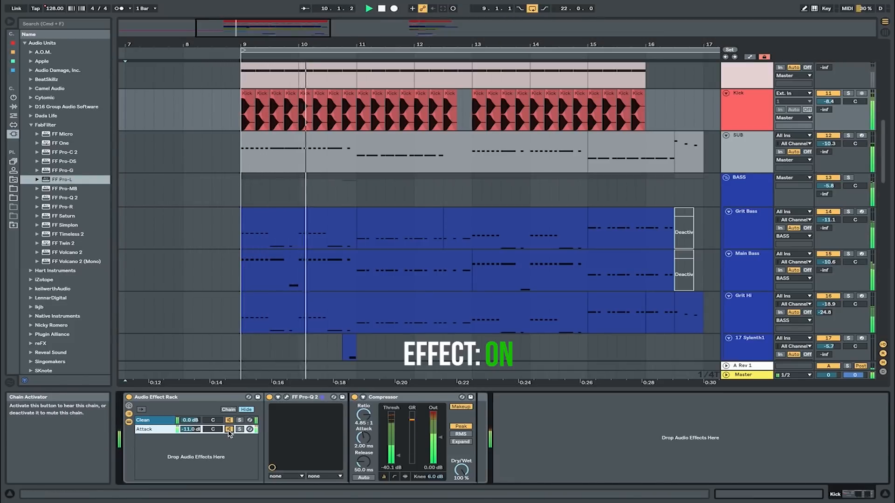
{"action": "left_click", "coordinate": [229, 429]}
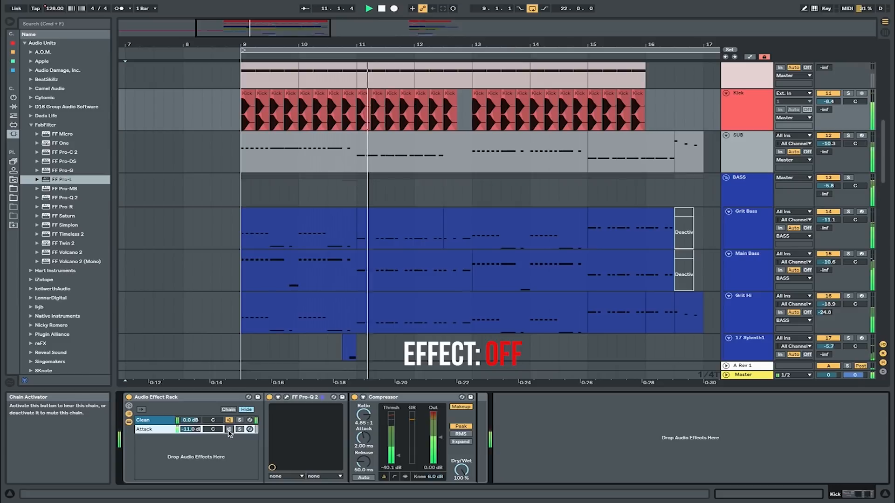
{"action": "left_click", "coordinate": [229, 429]}
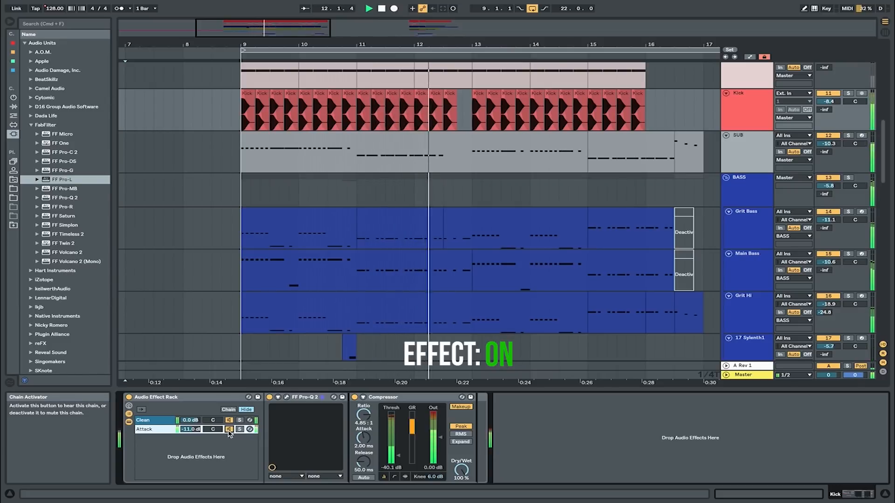
{"action": "left_click", "coordinate": [229, 429]}
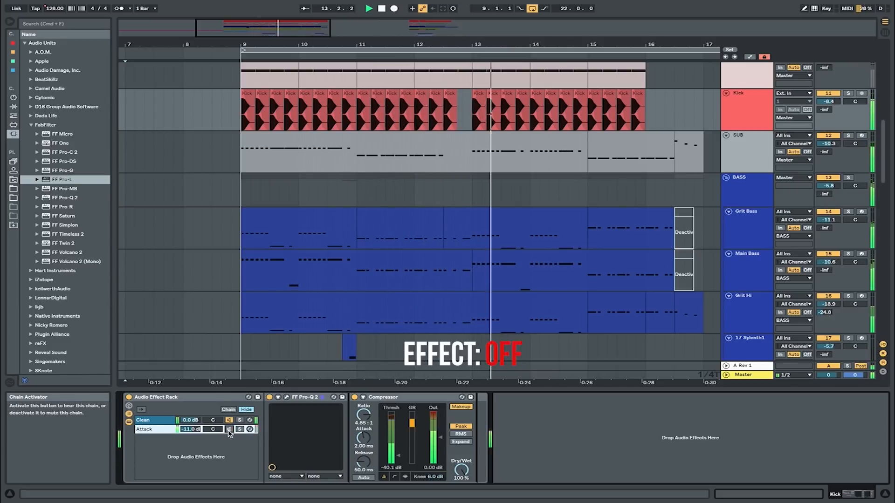
{"action": "left_click", "coordinate": [228, 429]}
{"action": "left_click", "coordinate": [228, 429]}
{"action": "left_click", "coordinate": [228, 430]}
{"action": "left_click", "coordinate": [228, 430]}
{"action": "left_click", "coordinate": [229, 429]}
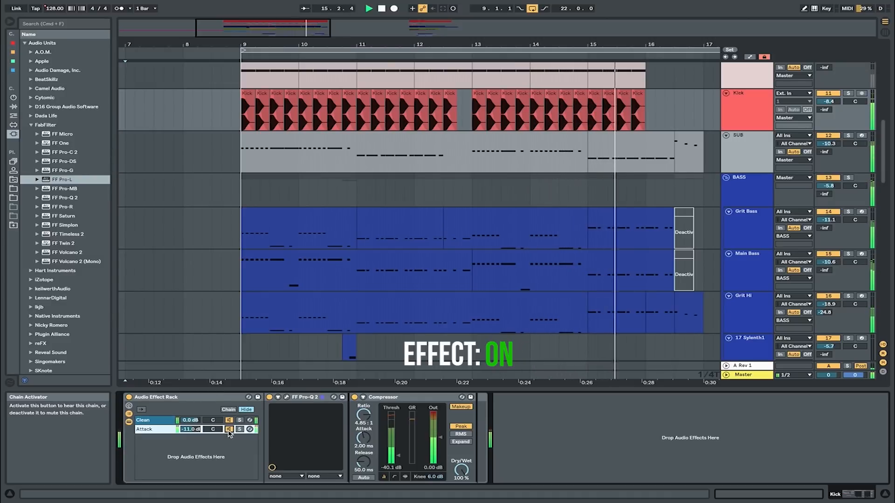